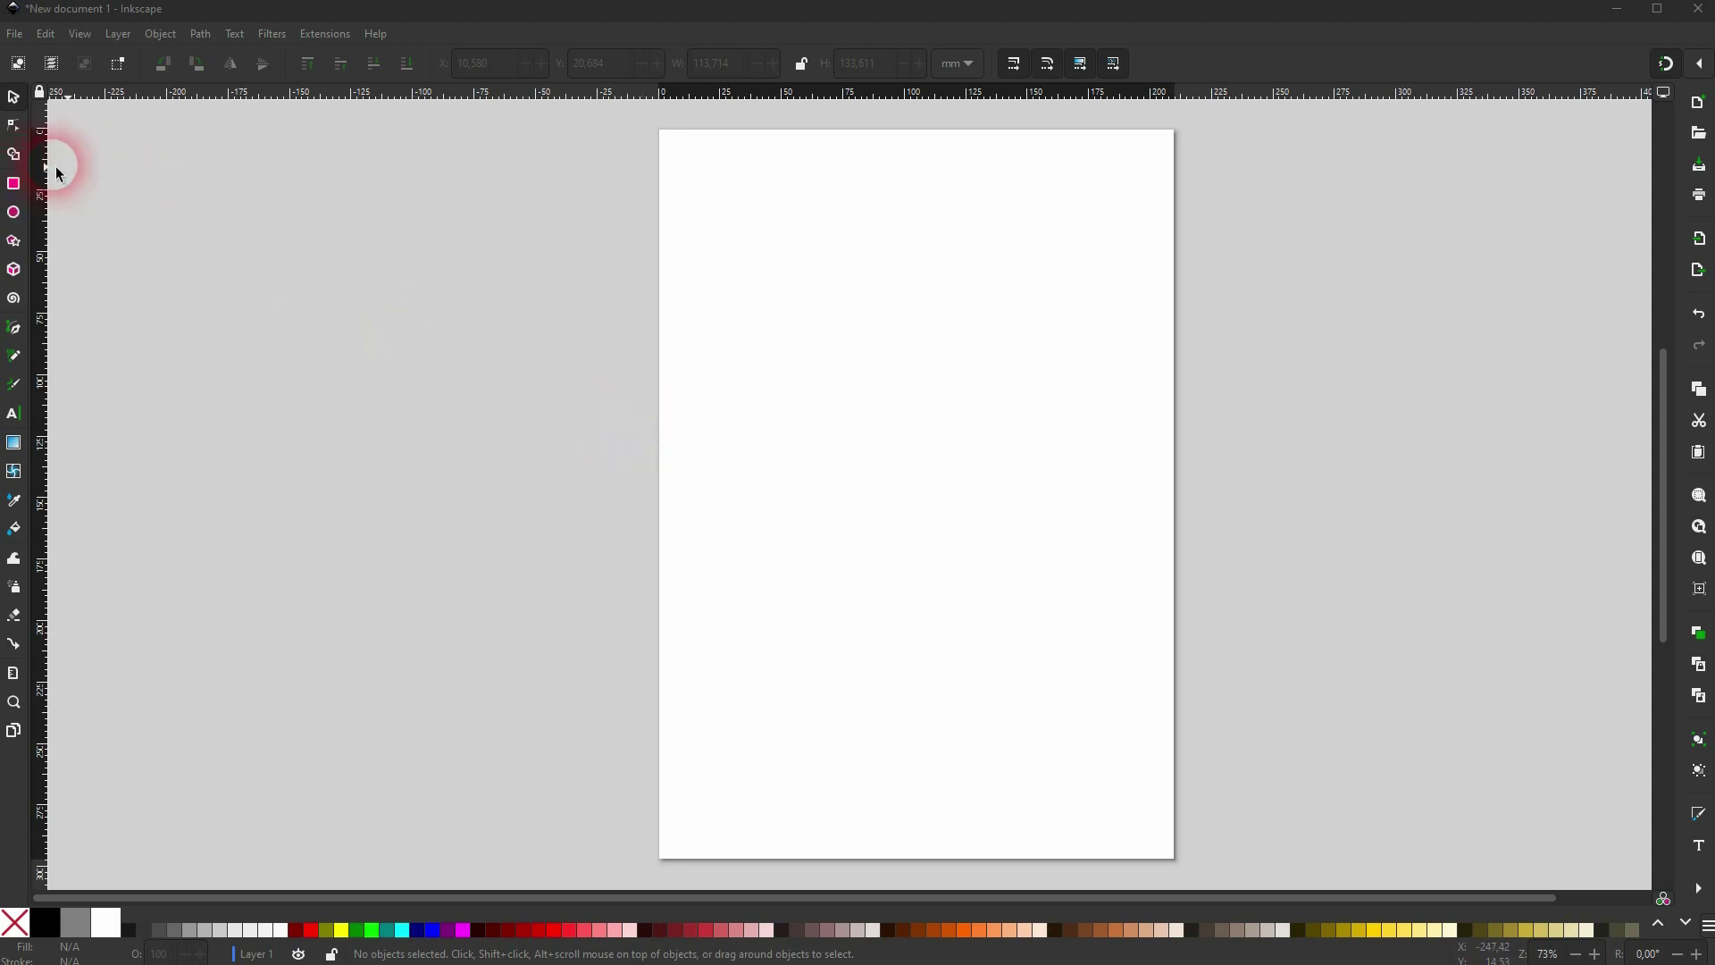
# - Draw a tall unfilled ellipse with a thick black outline, resetting its arc to a whole ellipse
pyautogui.click(15, 215)
pyautogui.moveTo(732, 250)
pyautogui.mouseDown()
pyautogui.moveTo(871, 398)
pyautogui.moveTo(987, 562)
pyautogui.mouseUp()
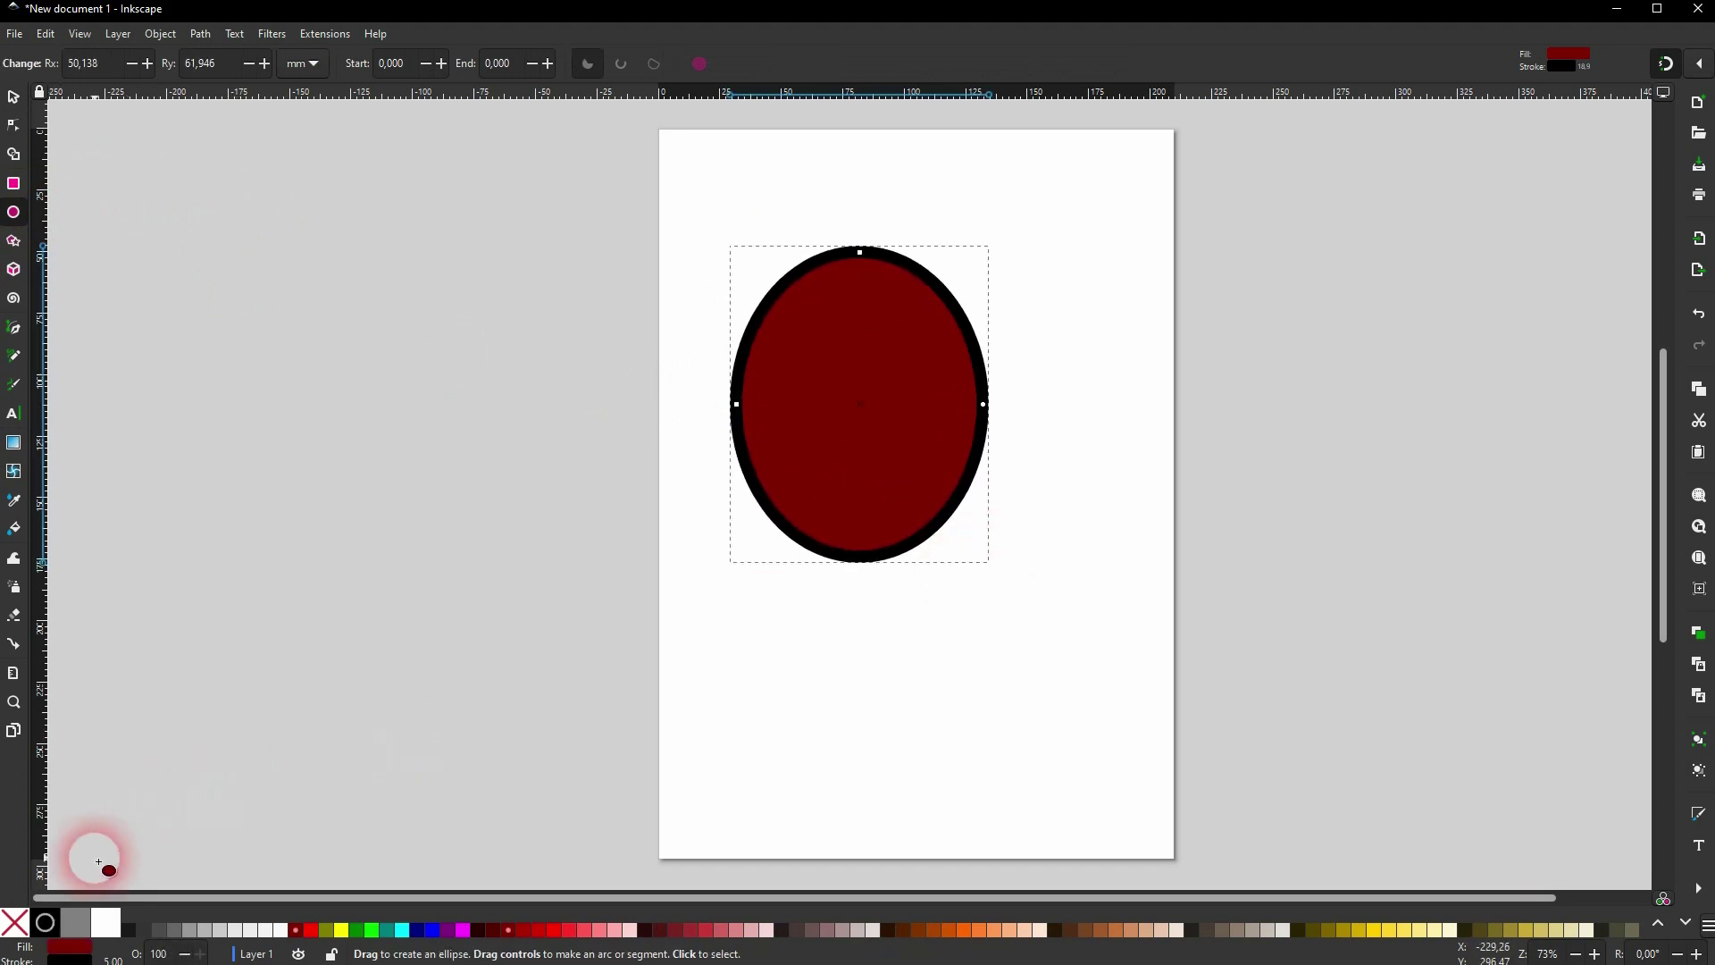
pyautogui.click(14, 921)
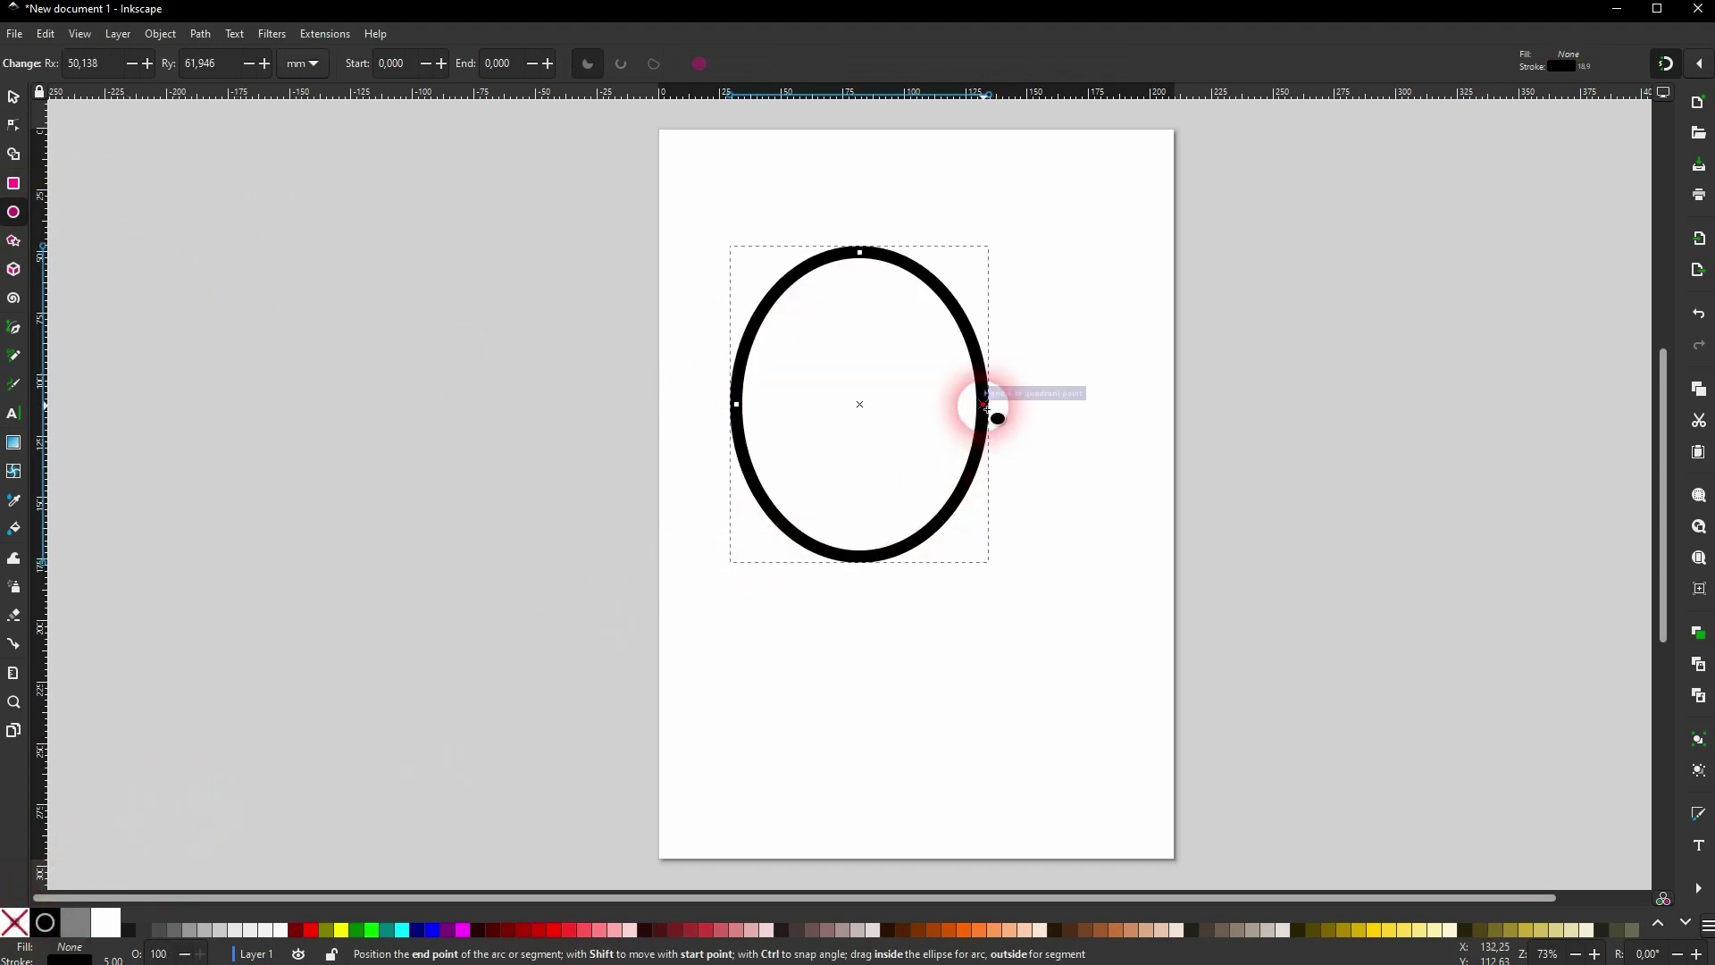
pyautogui.moveTo(988, 410); pyautogui.dragTo(1118, 344)
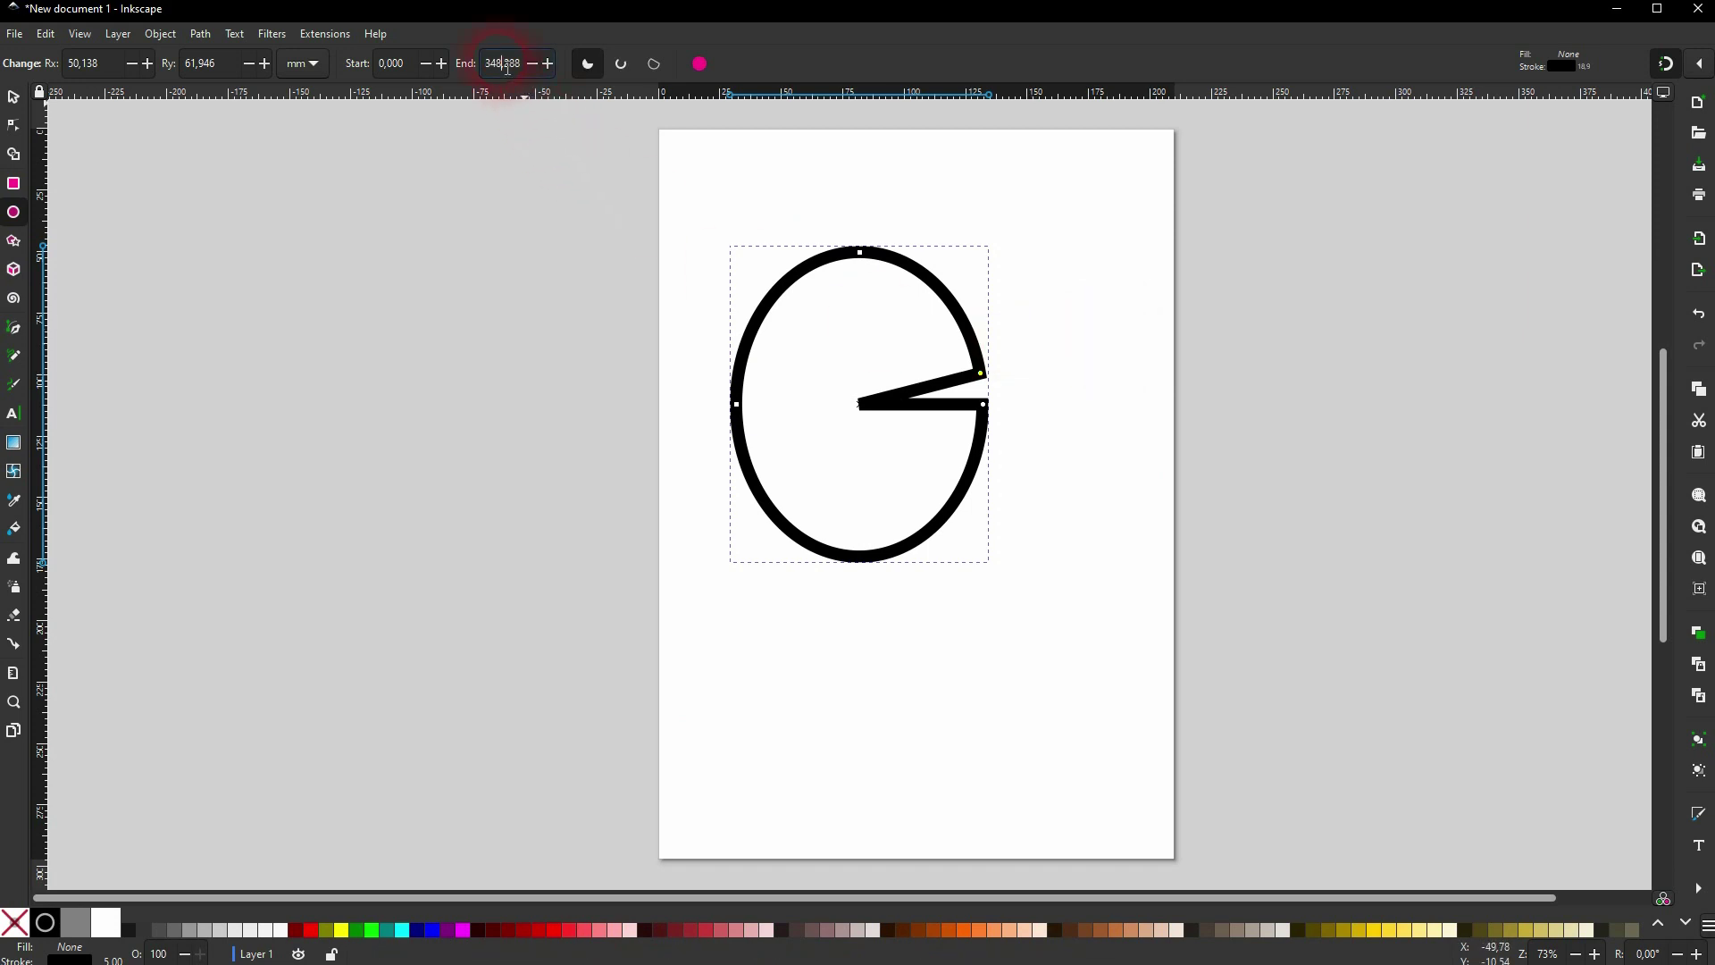
pyautogui.press('Return')
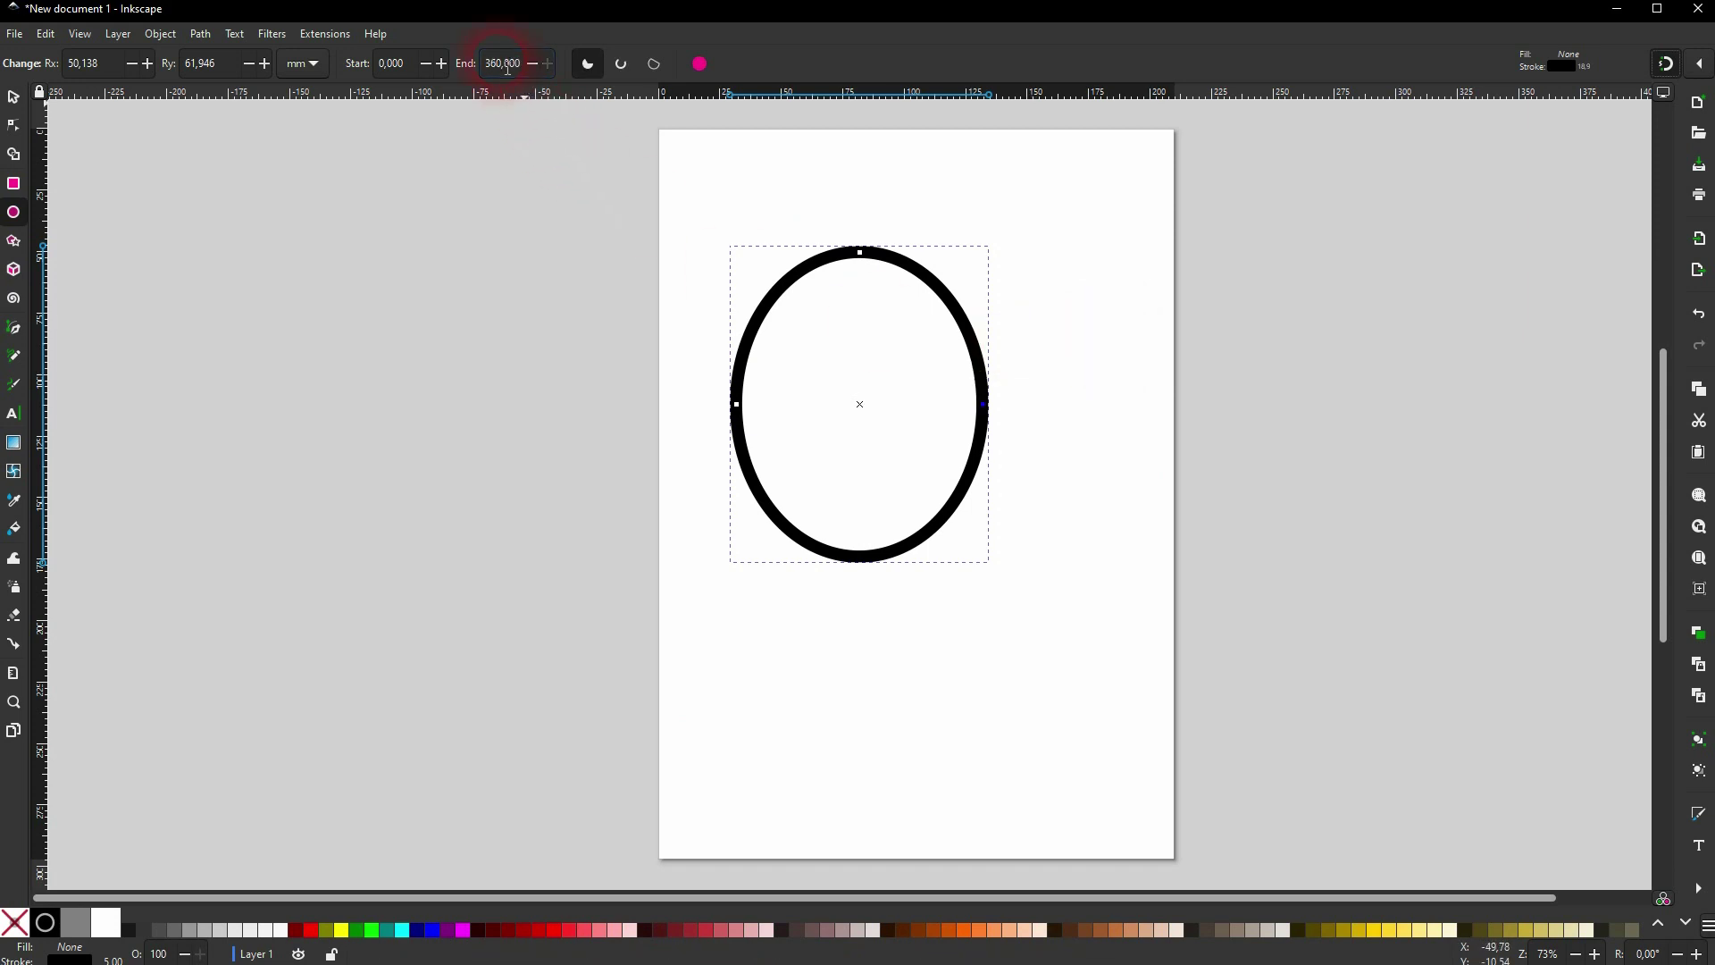
pyautogui.click(698, 65)
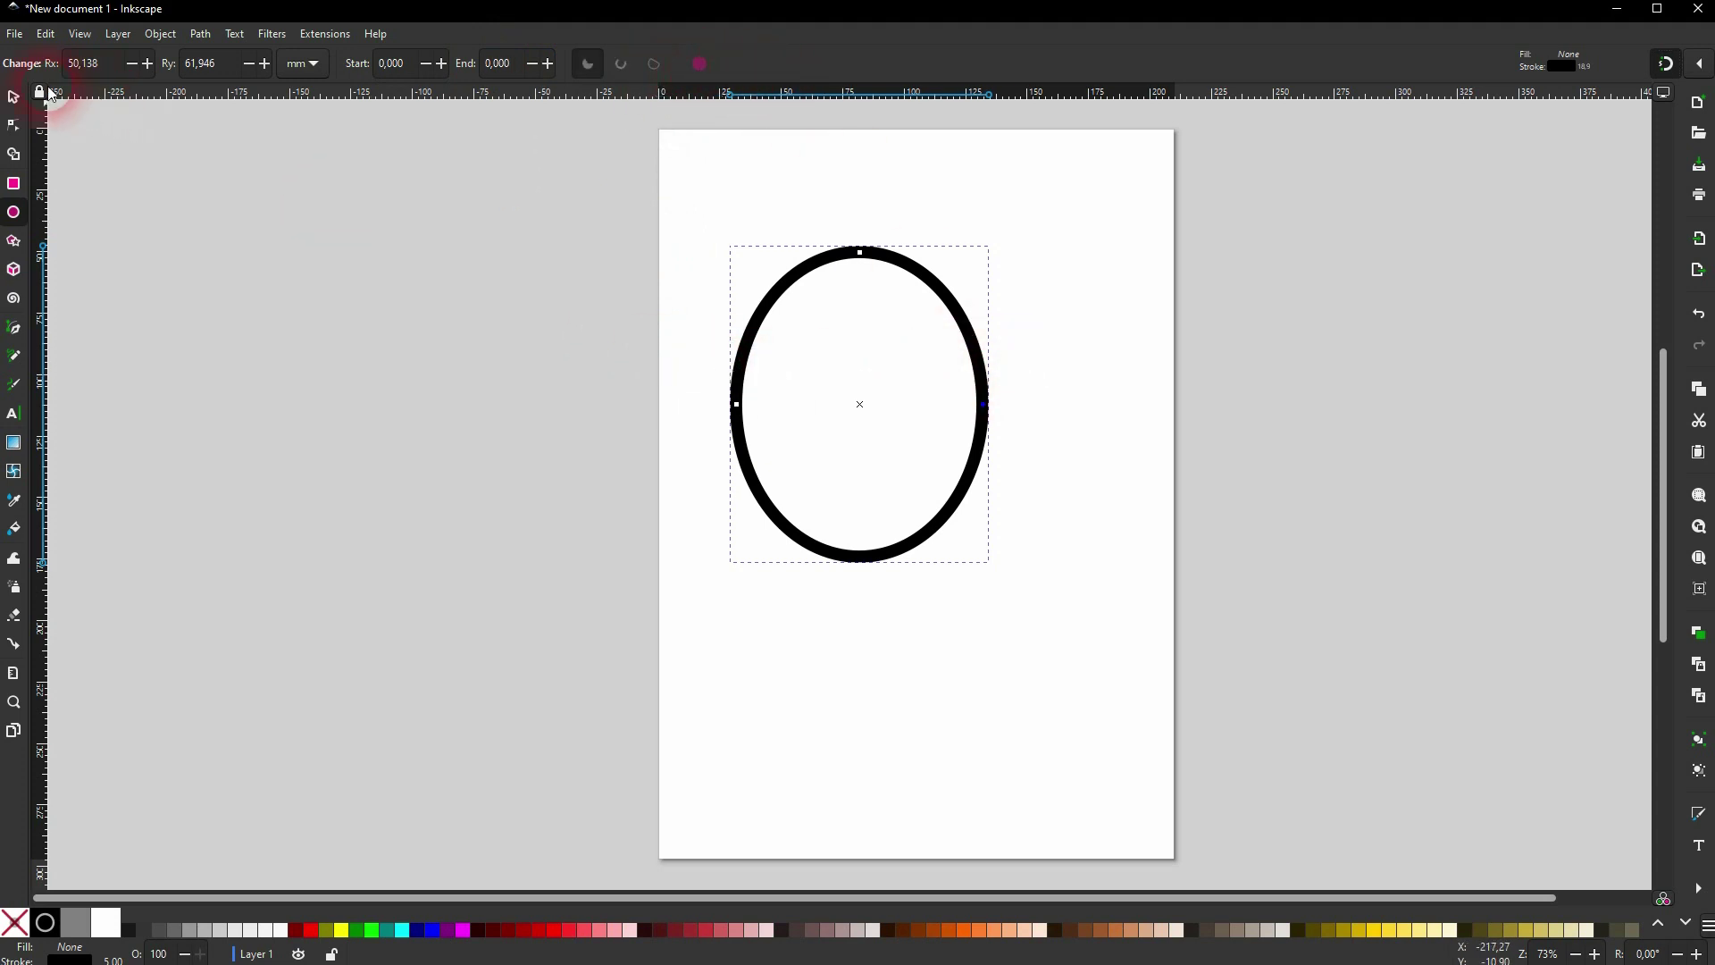
# - Widen the ellipse into a circle and scale it down uniformly to about 88 mm across
pyautogui.click(14, 96)
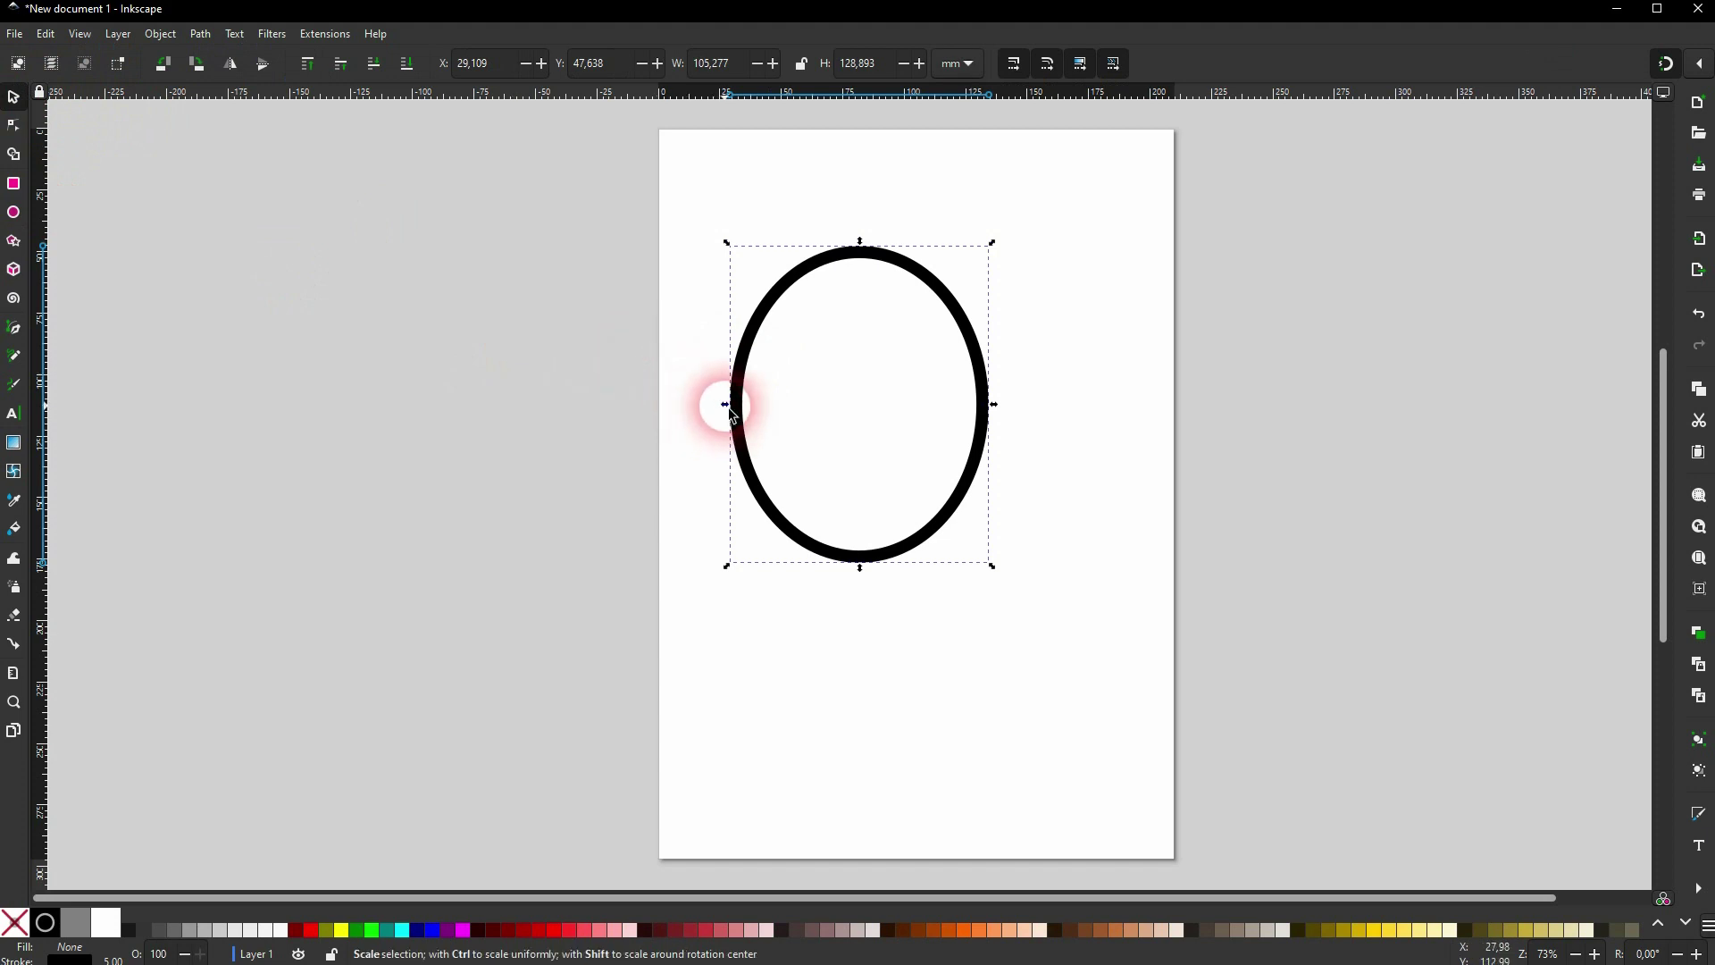
pyautogui.moveTo(721, 404); pyautogui.dragTo(681, 398)
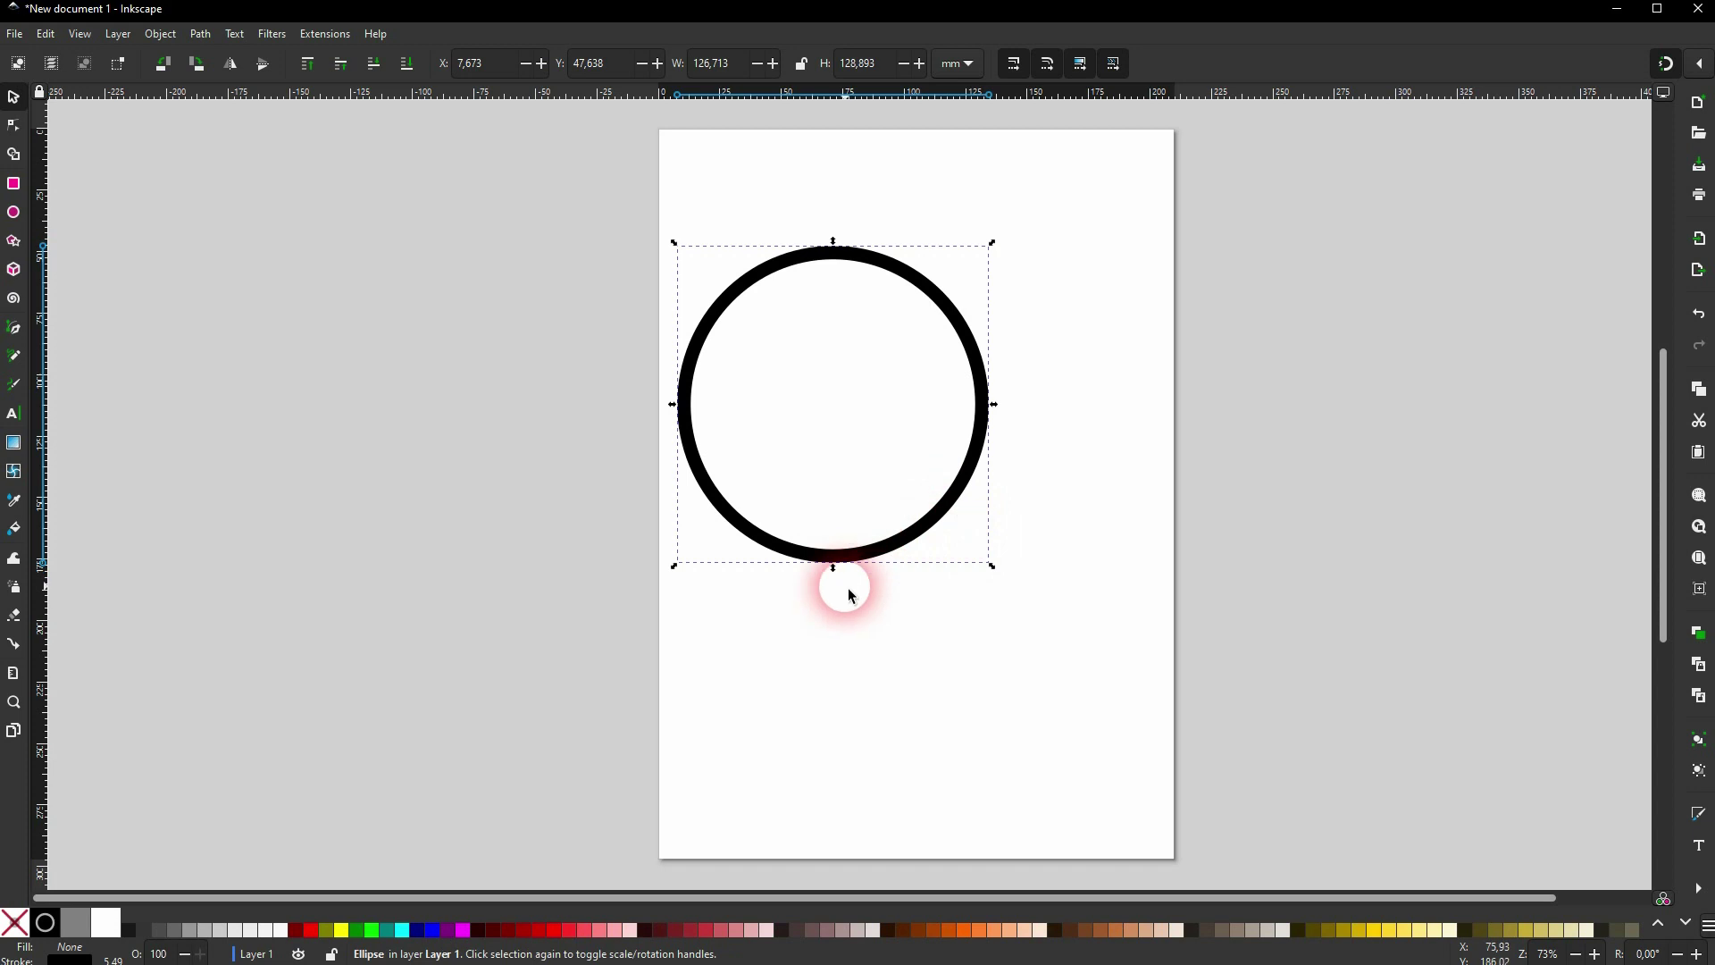
pyautogui.moveTo(834, 566); pyautogui.dragTo(838, 480)
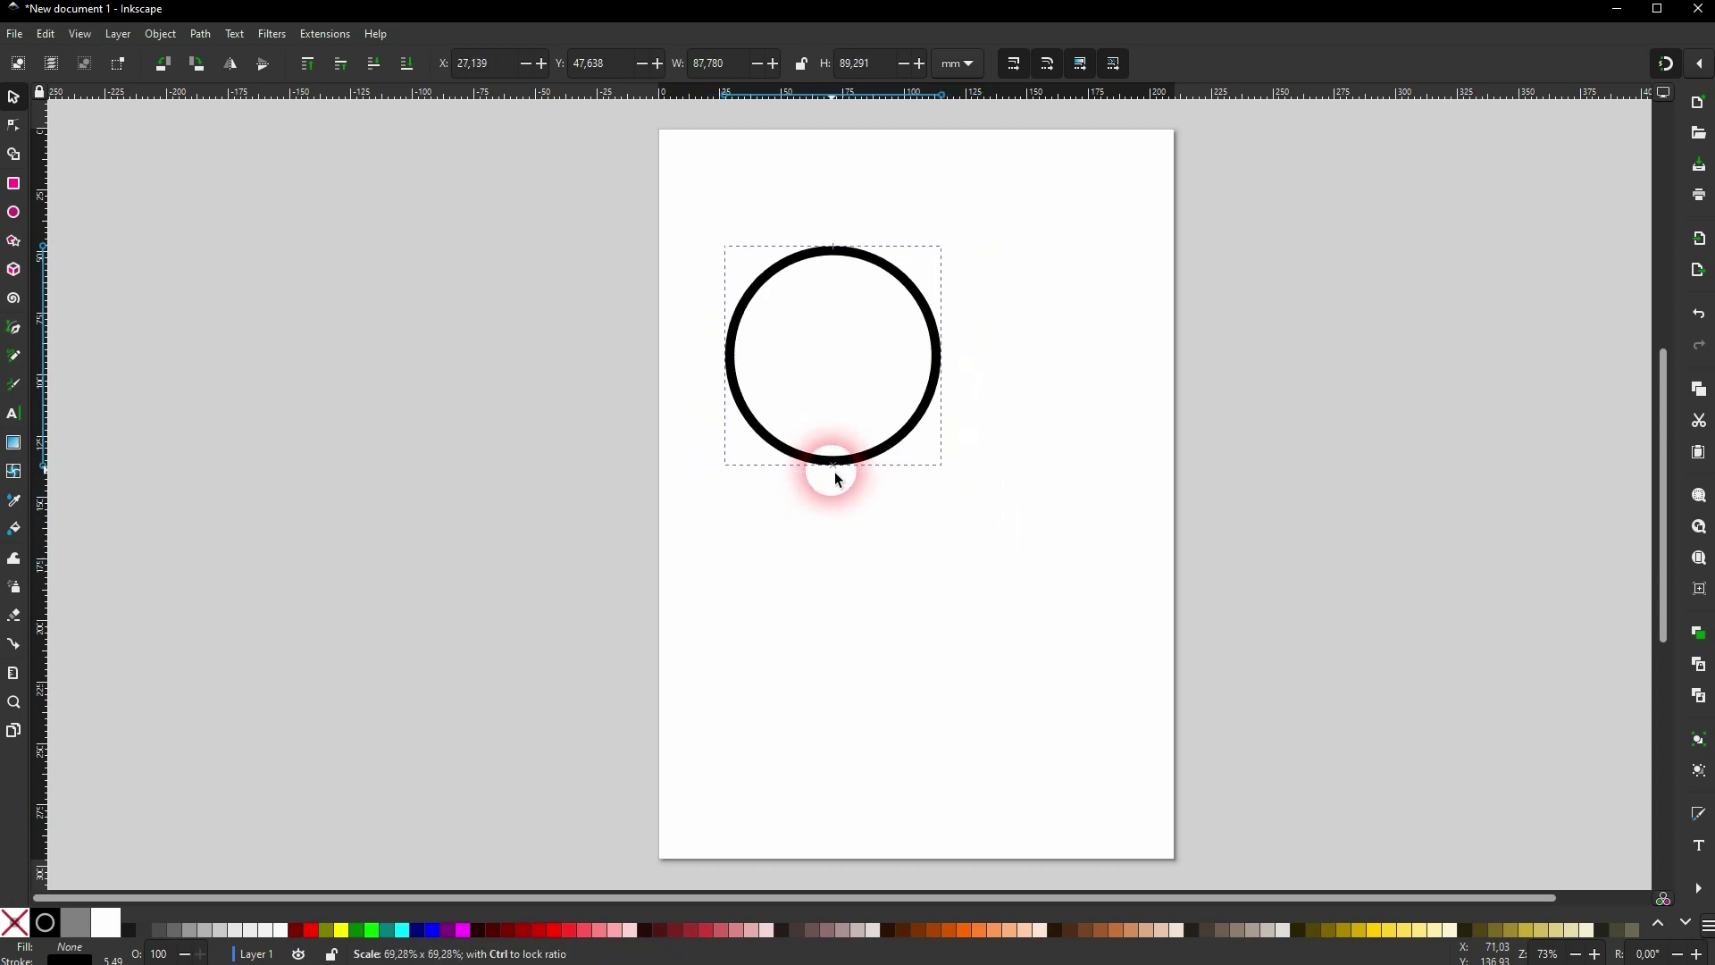
# - Paste copies of the circle and spread them up and to the right
pyautogui.hotkey('ctrl', 'c')
pyautogui.hotkey('ctrl', 'v')
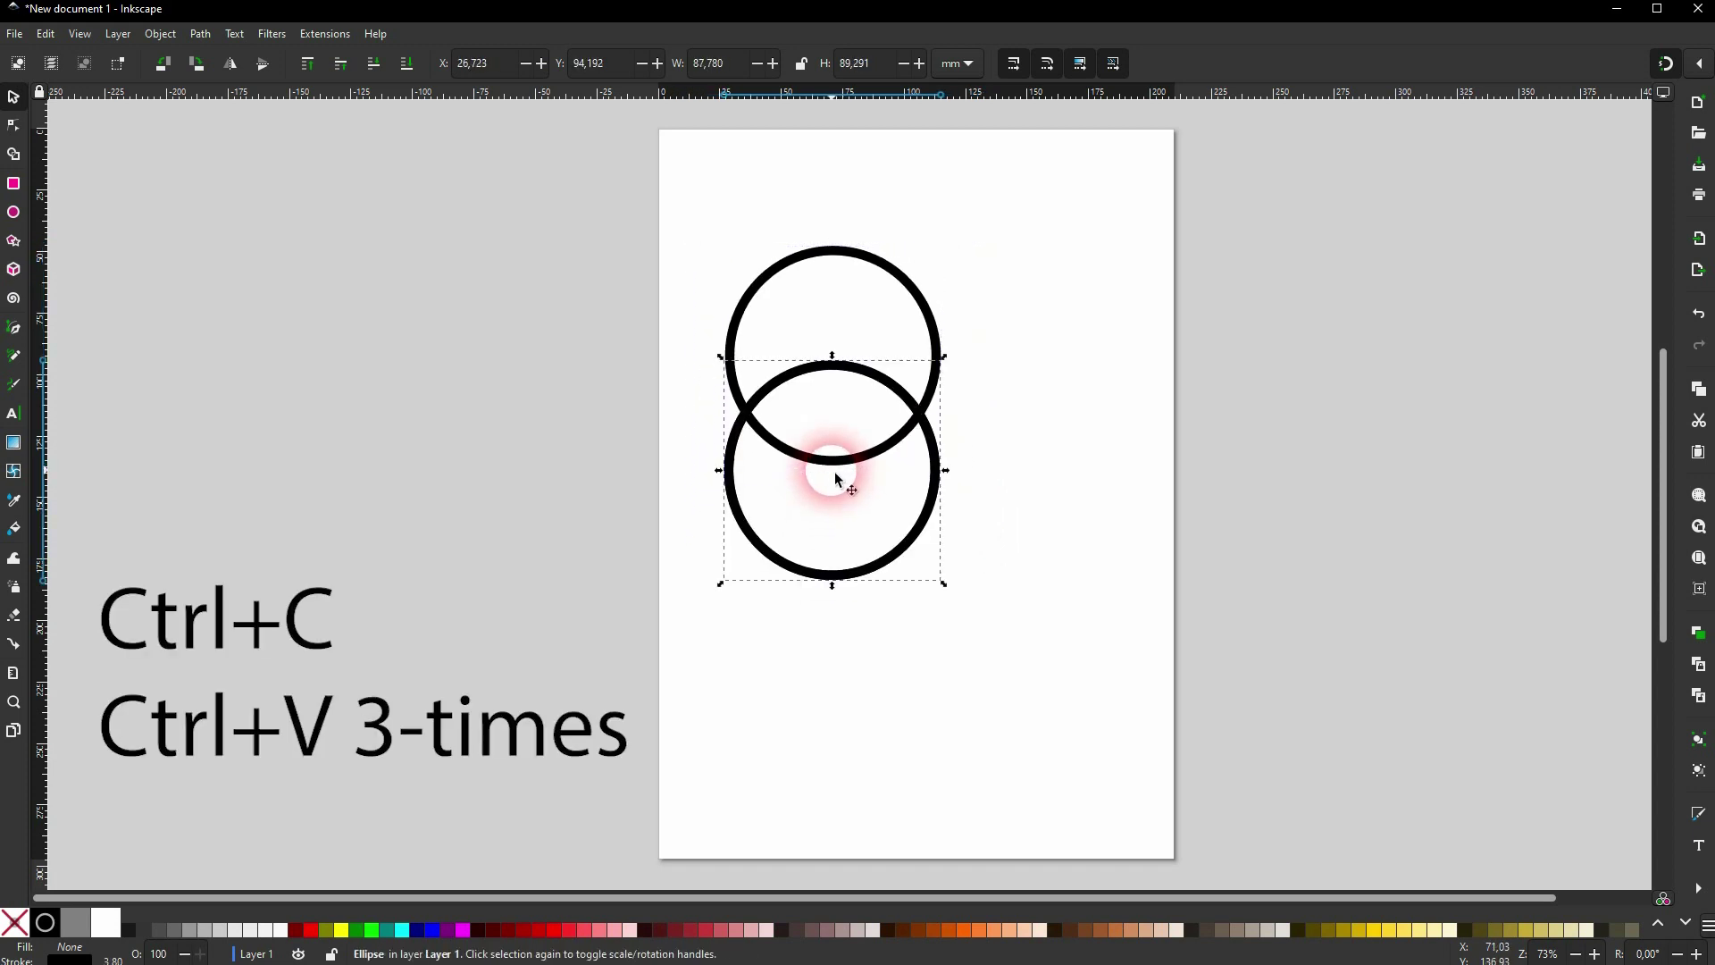
pyautogui.moveTo(938, 498); pyautogui.dragTo(1149, 358)
pyautogui.moveTo(932, 546); pyautogui.dragTo(1151, 730)
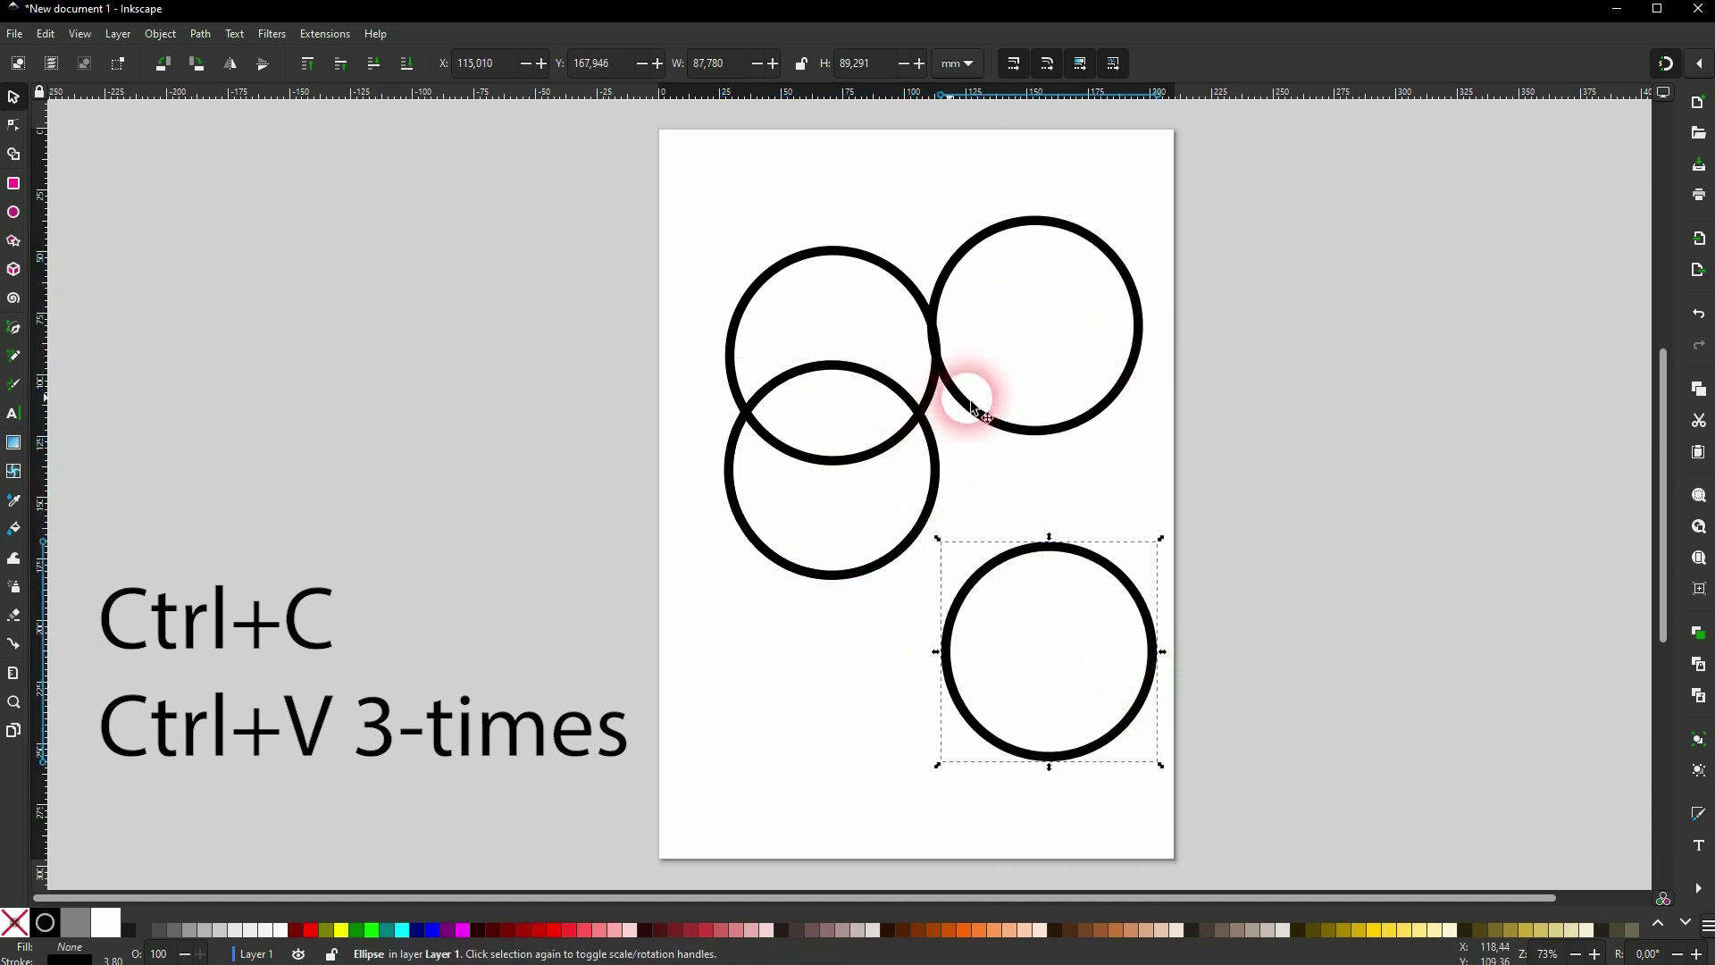
pyautogui.moveTo(969, 395); pyautogui.dragTo(1085, 314)
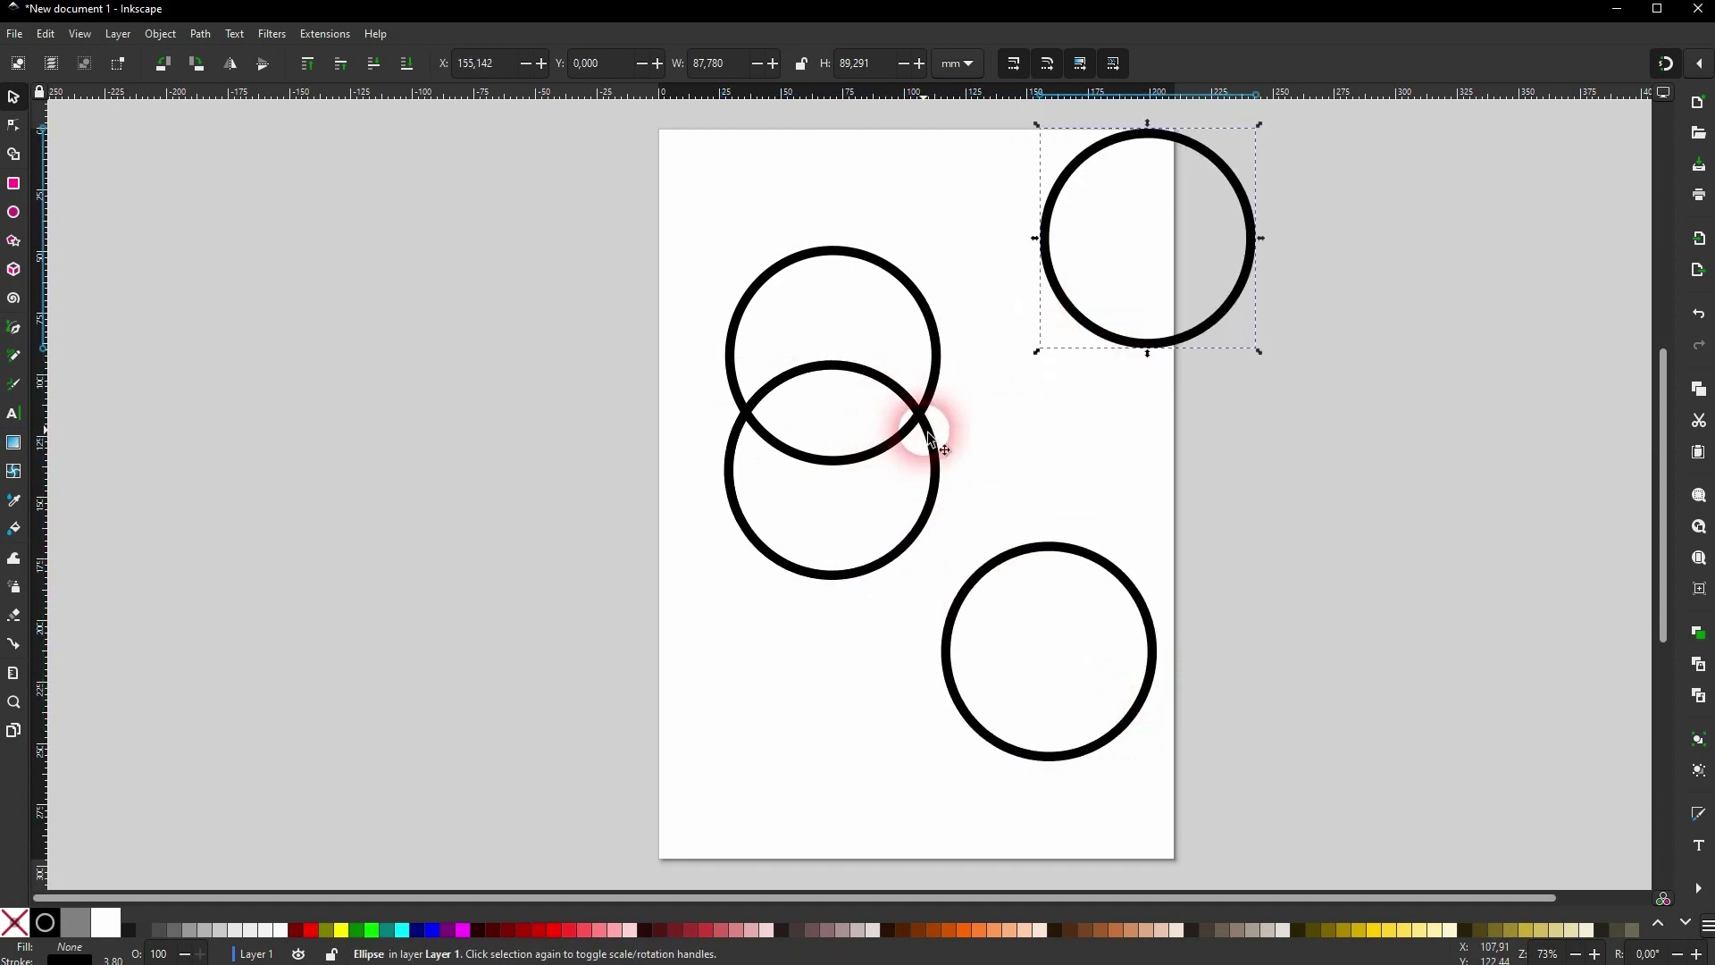
# - Overlap the four circles into a clover cluster and move it toward the page centre
pyautogui.moveTo(935, 440); pyautogui.dragTo(935, 418)
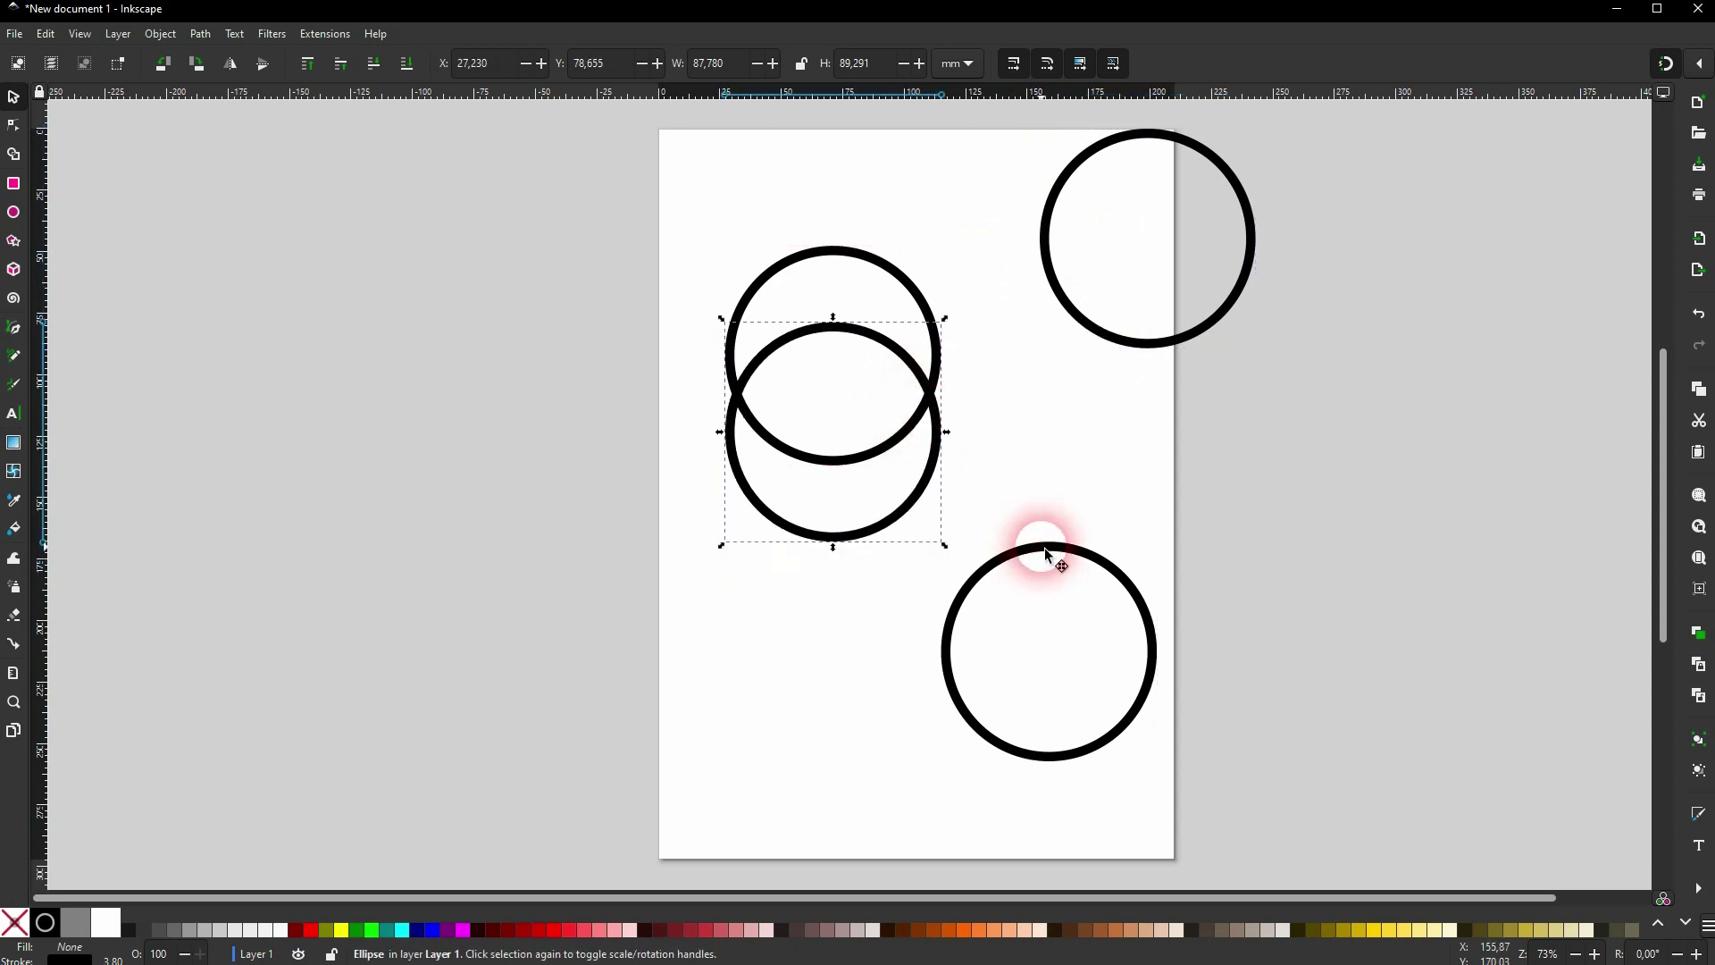
pyautogui.moveTo(1043, 549); pyautogui.dragTo(911, 288)
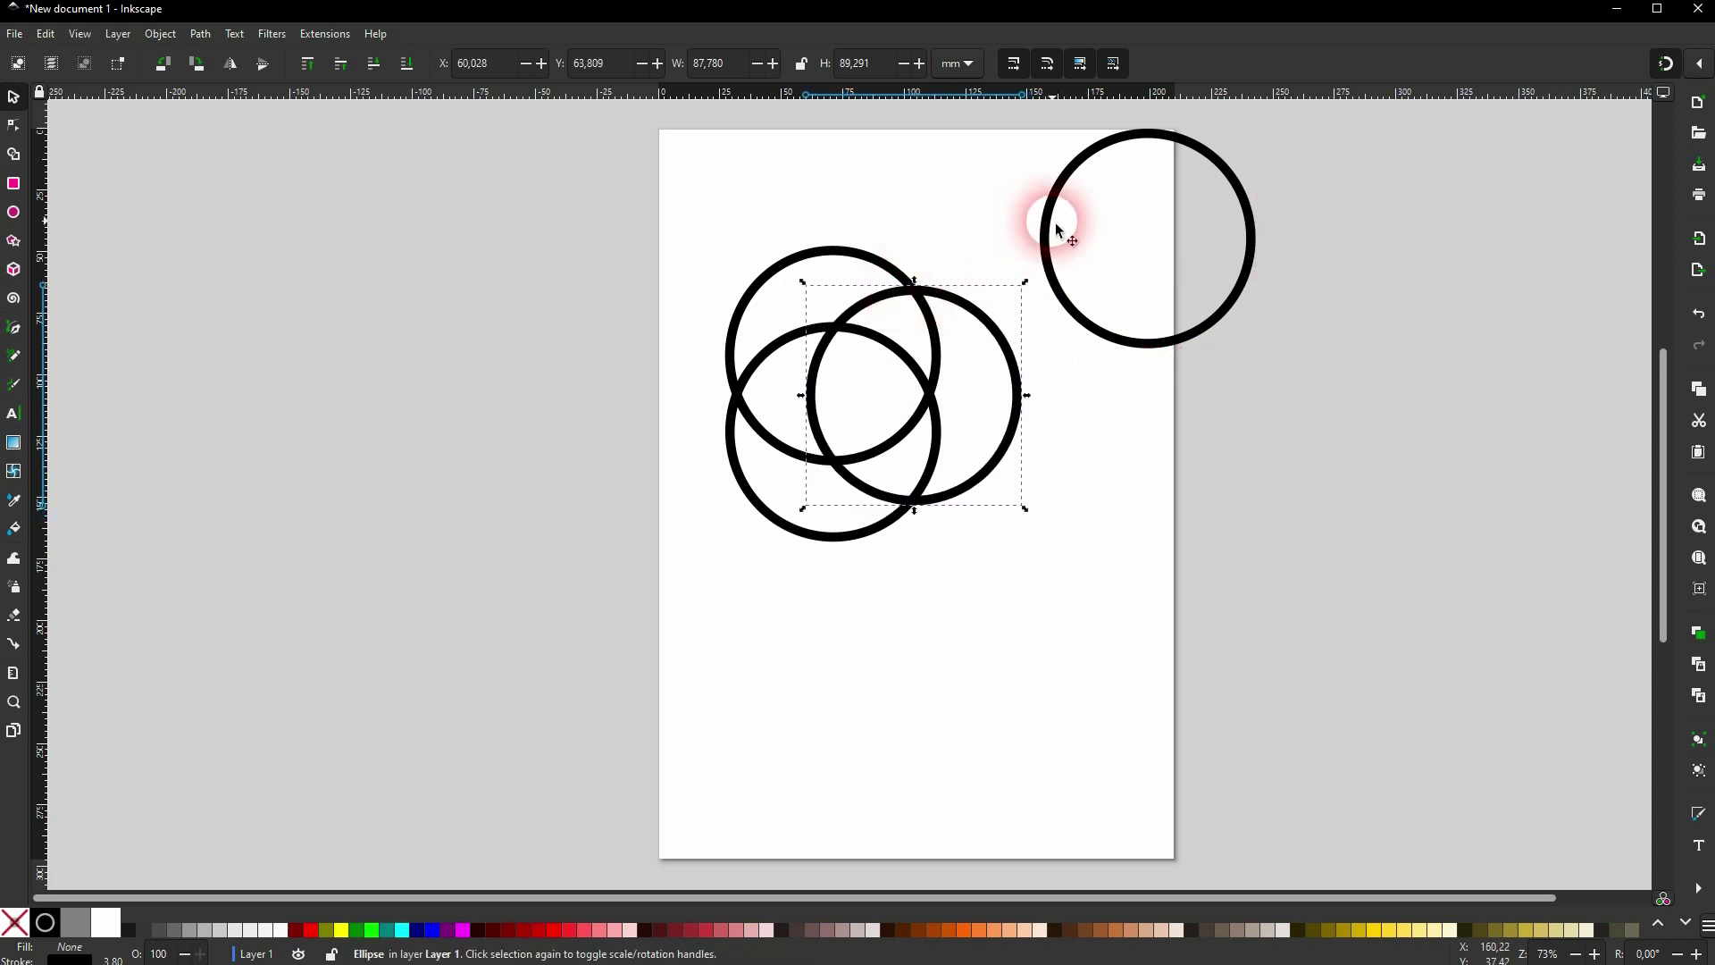
pyautogui.moveTo(1038, 234); pyautogui.dragTo(639, 371)
pyautogui.moveTo(511, 622); pyautogui.dragTo(1255, 114)
pyautogui.moveTo(864, 263); pyautogui.dragTo(936, 300)
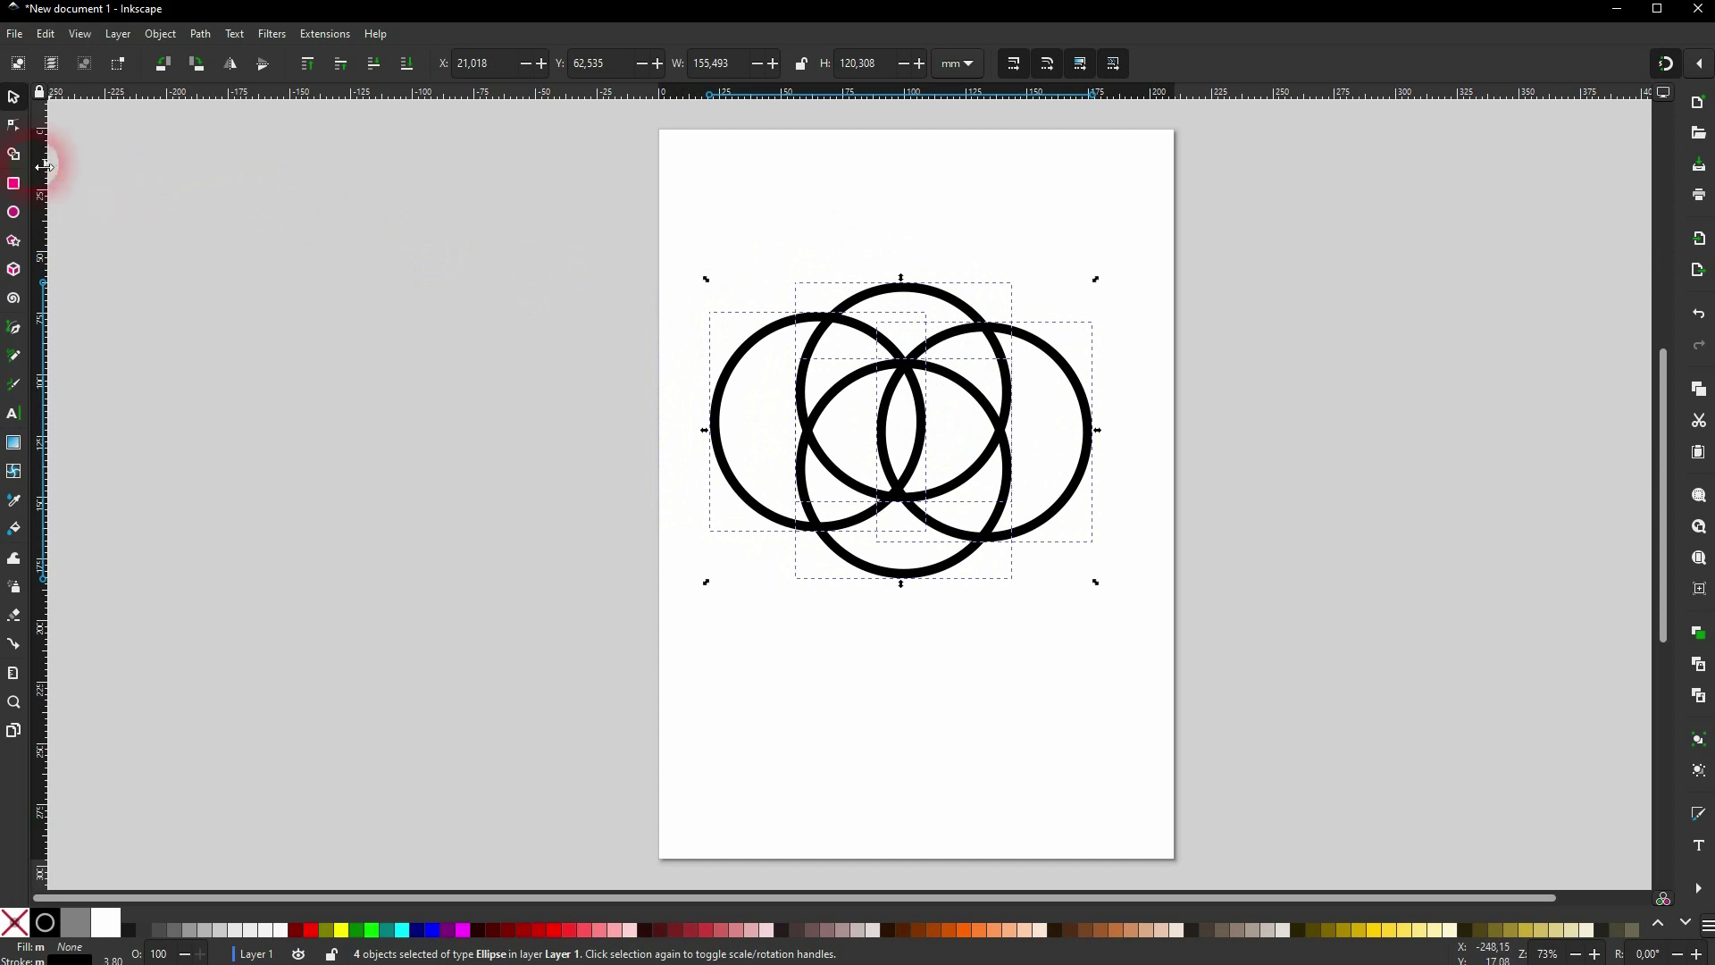
# - Activate the Shape Builder on the four selected circles to split their overlaps into fragments
pyautogui.click(13, 154)
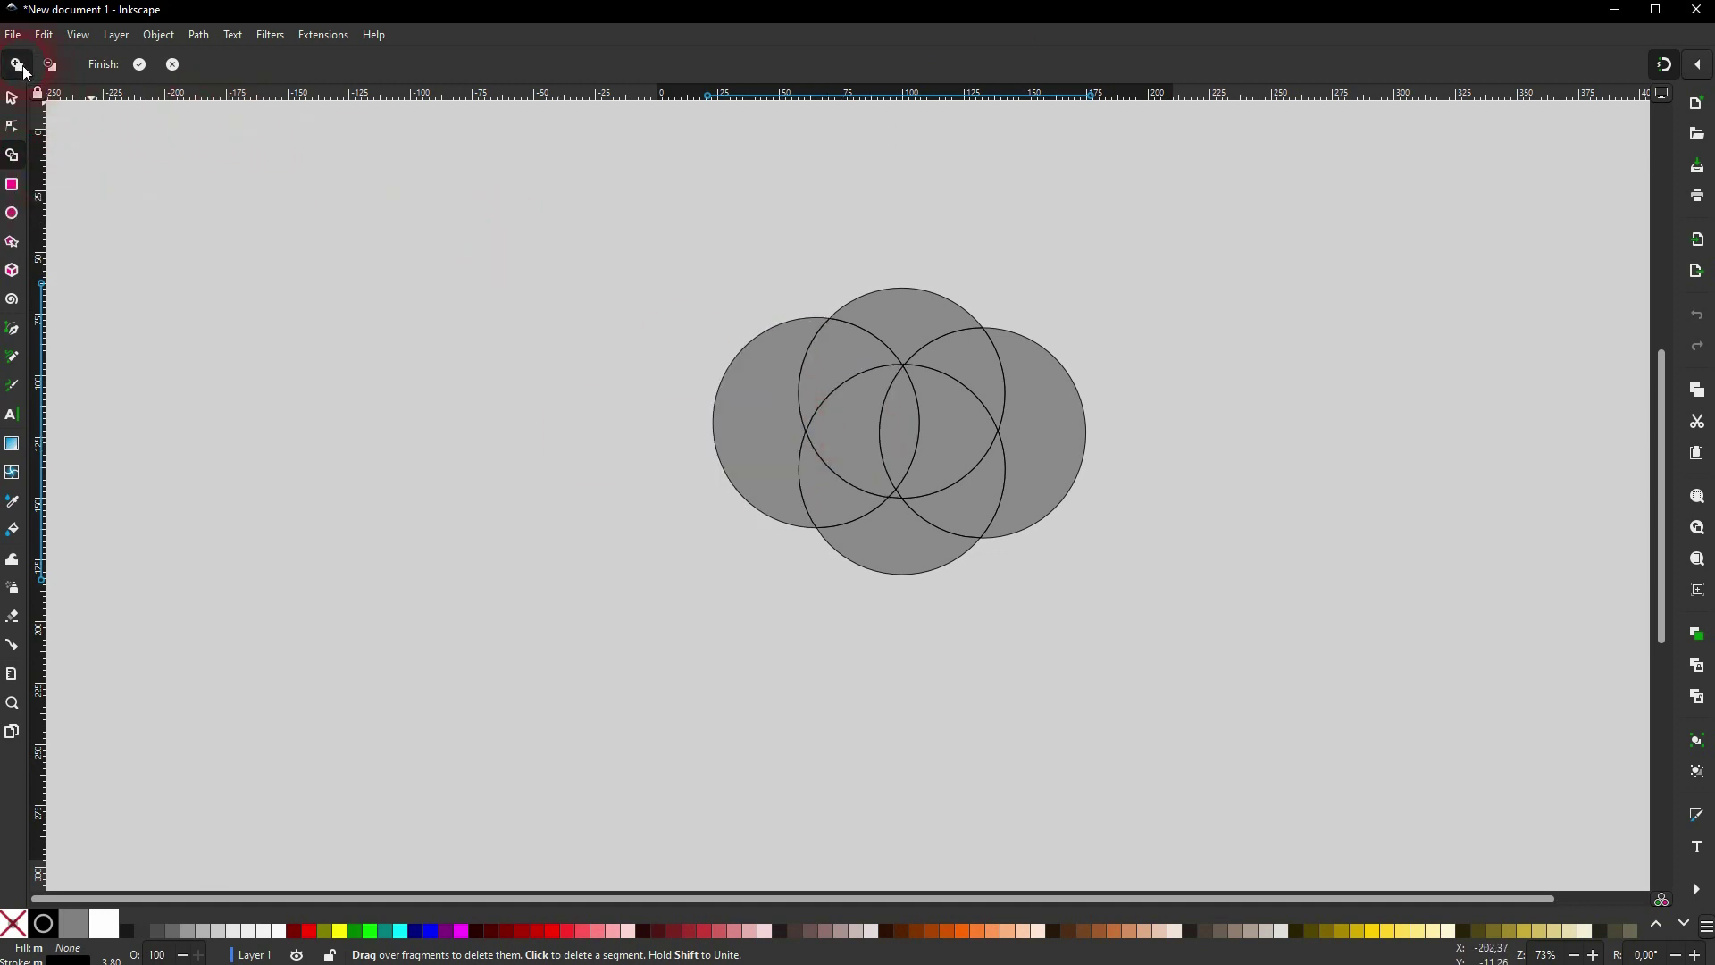
# - Unite the four outer crescents and central pieces, and mark the petal-shaped lenses for deletion
pyautogui.click(743, 453)
pyautogui.click(902, 327)
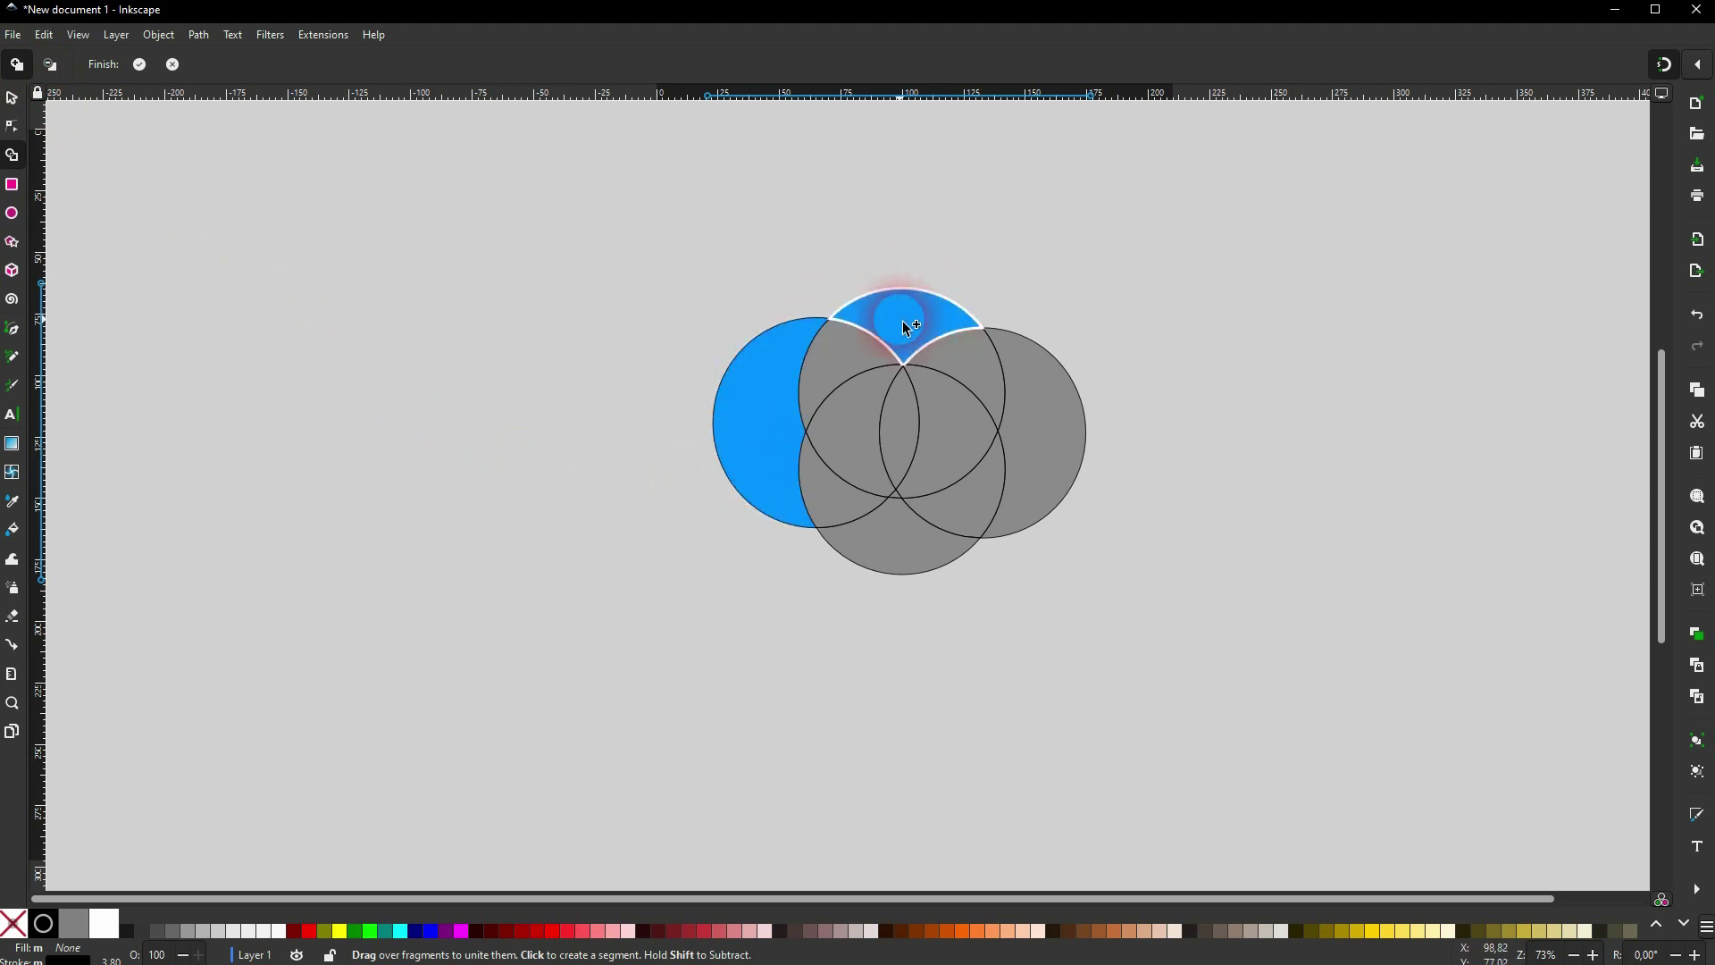
pyautogui.click(1062, 390)
pyautogui.click(923, 554)
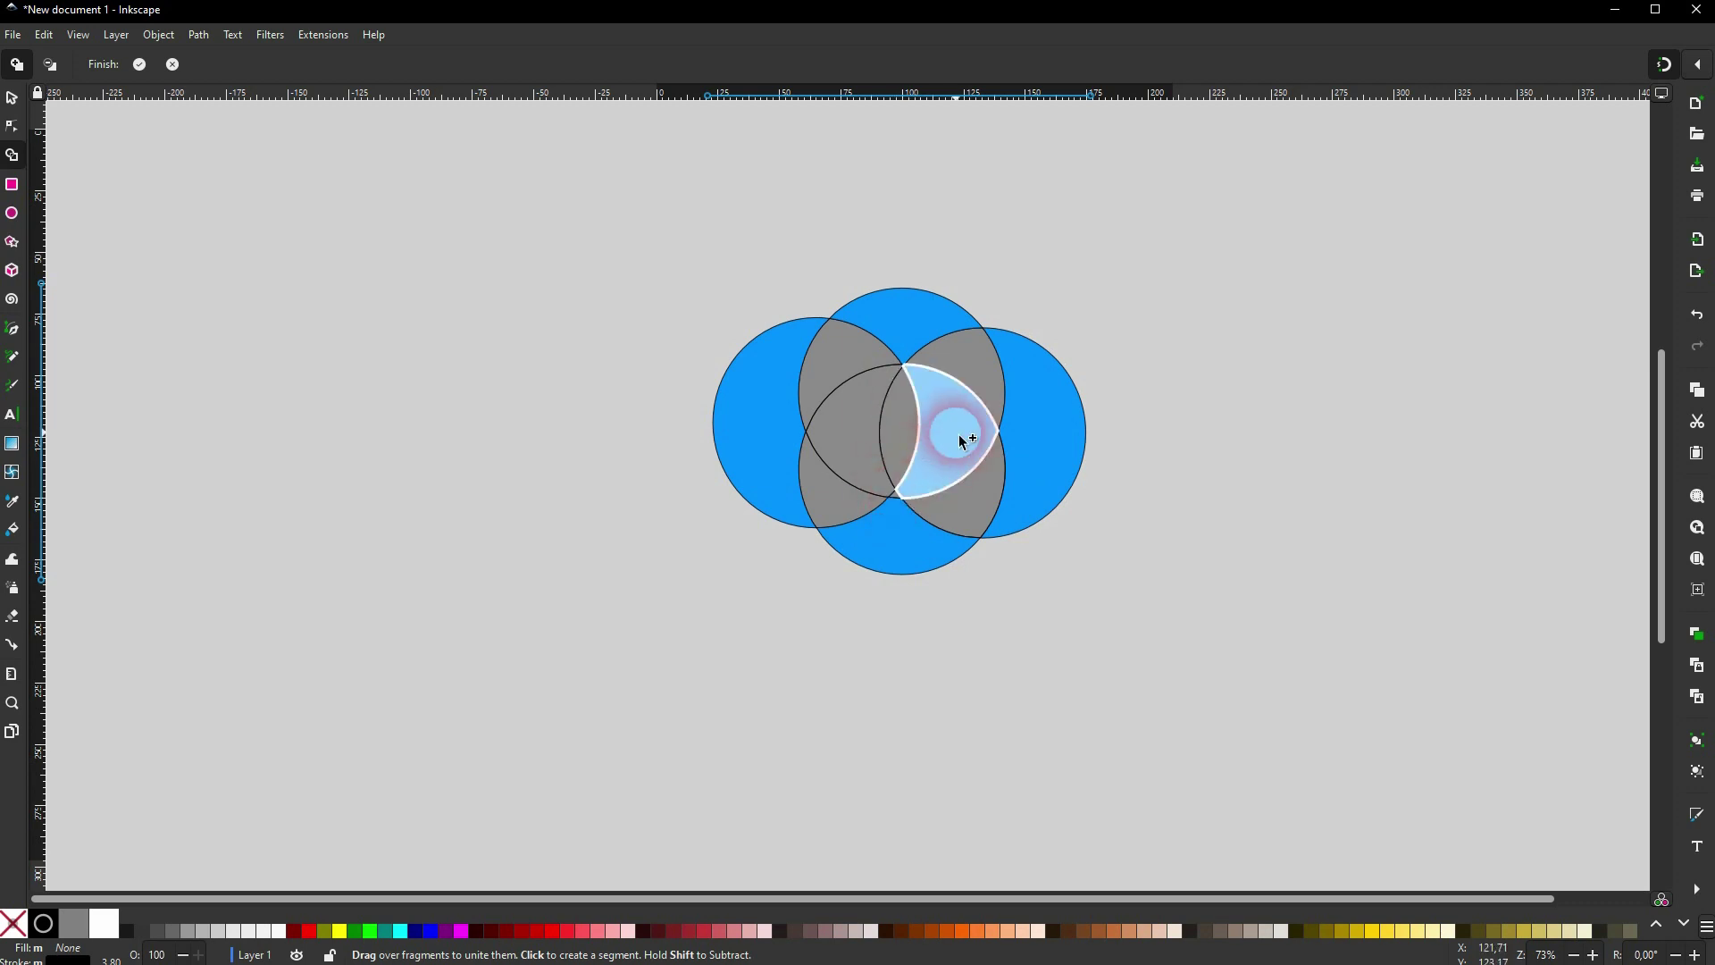
pyautogui.moveTo(957, 434); pyautogui.dragTo(843, 437)
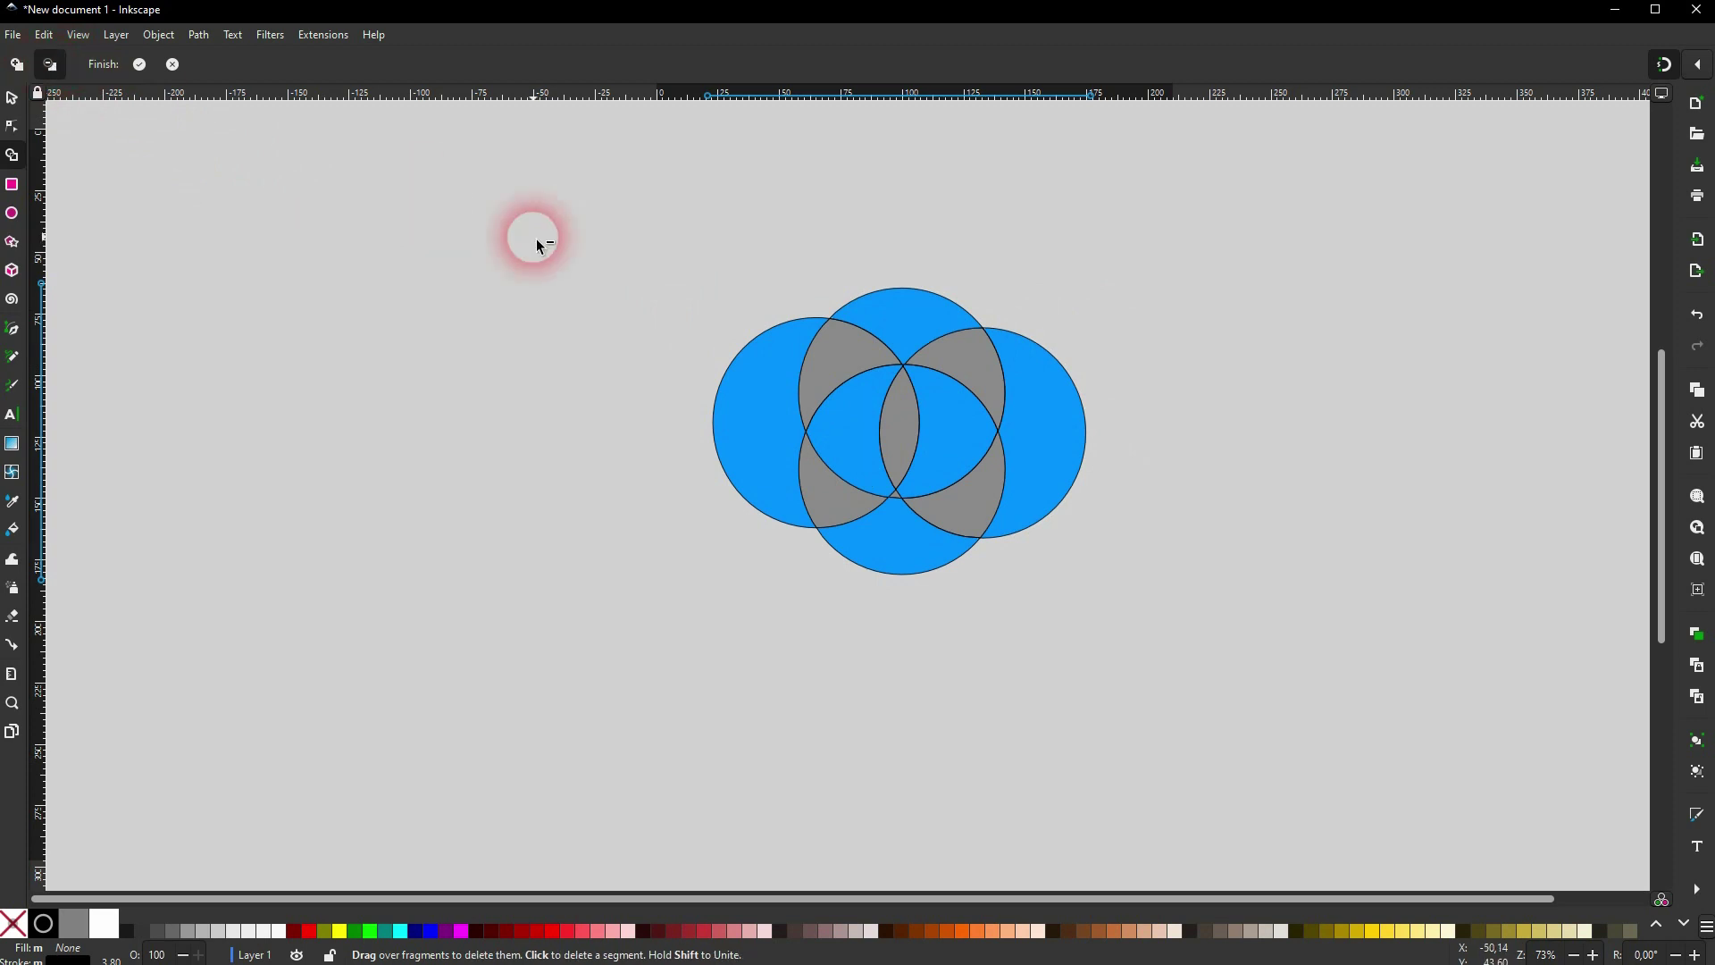
pyautogui.moveTo(536, 238)
pyautogui.mouseDown()
pyautogui.moveTo(817, 321)
pyautogui.moveTo(867, 375)
pyautogui.mouseUp()
pyautogui.moveTo(828, 496)
pyautogui.mouseDown()
pyautogui.moveTo(906, 439)
pyautogui.moveTo(973, 510)
pyautogui.moveTo(978, 383)
pyautogui.mouseUp()
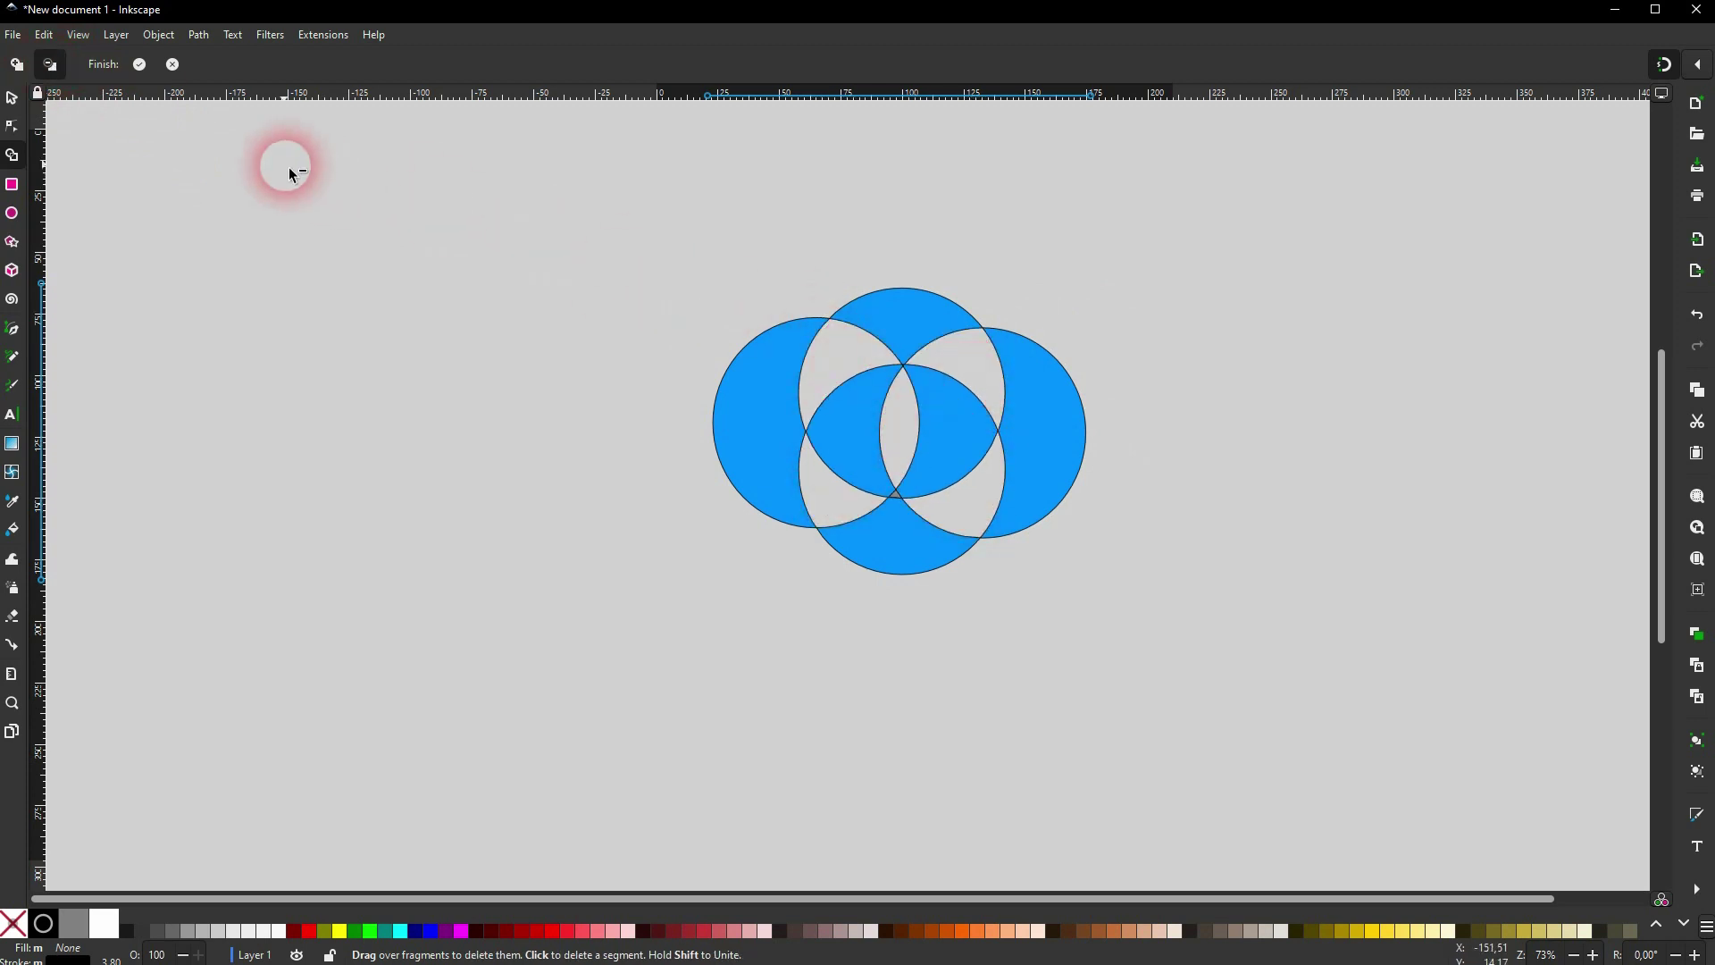
# - Apply the Shape Builder result and fill the pieces dark red
pyautogui.click(141, 64)
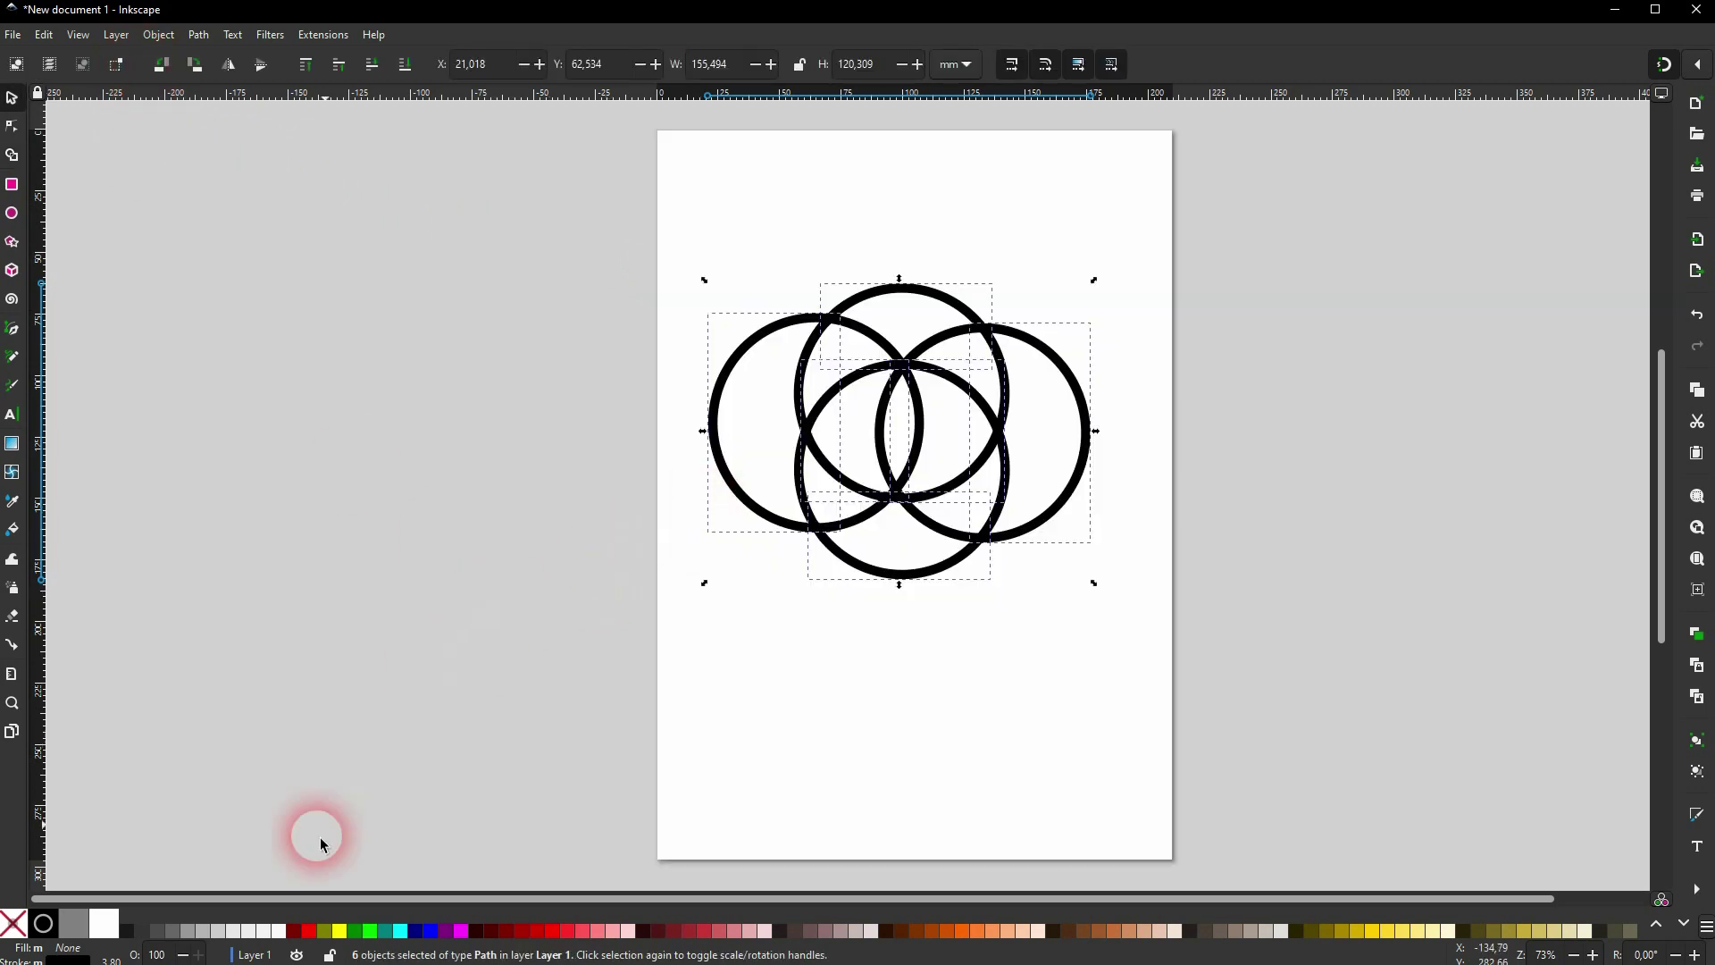
pyautogui.click(294, 930)
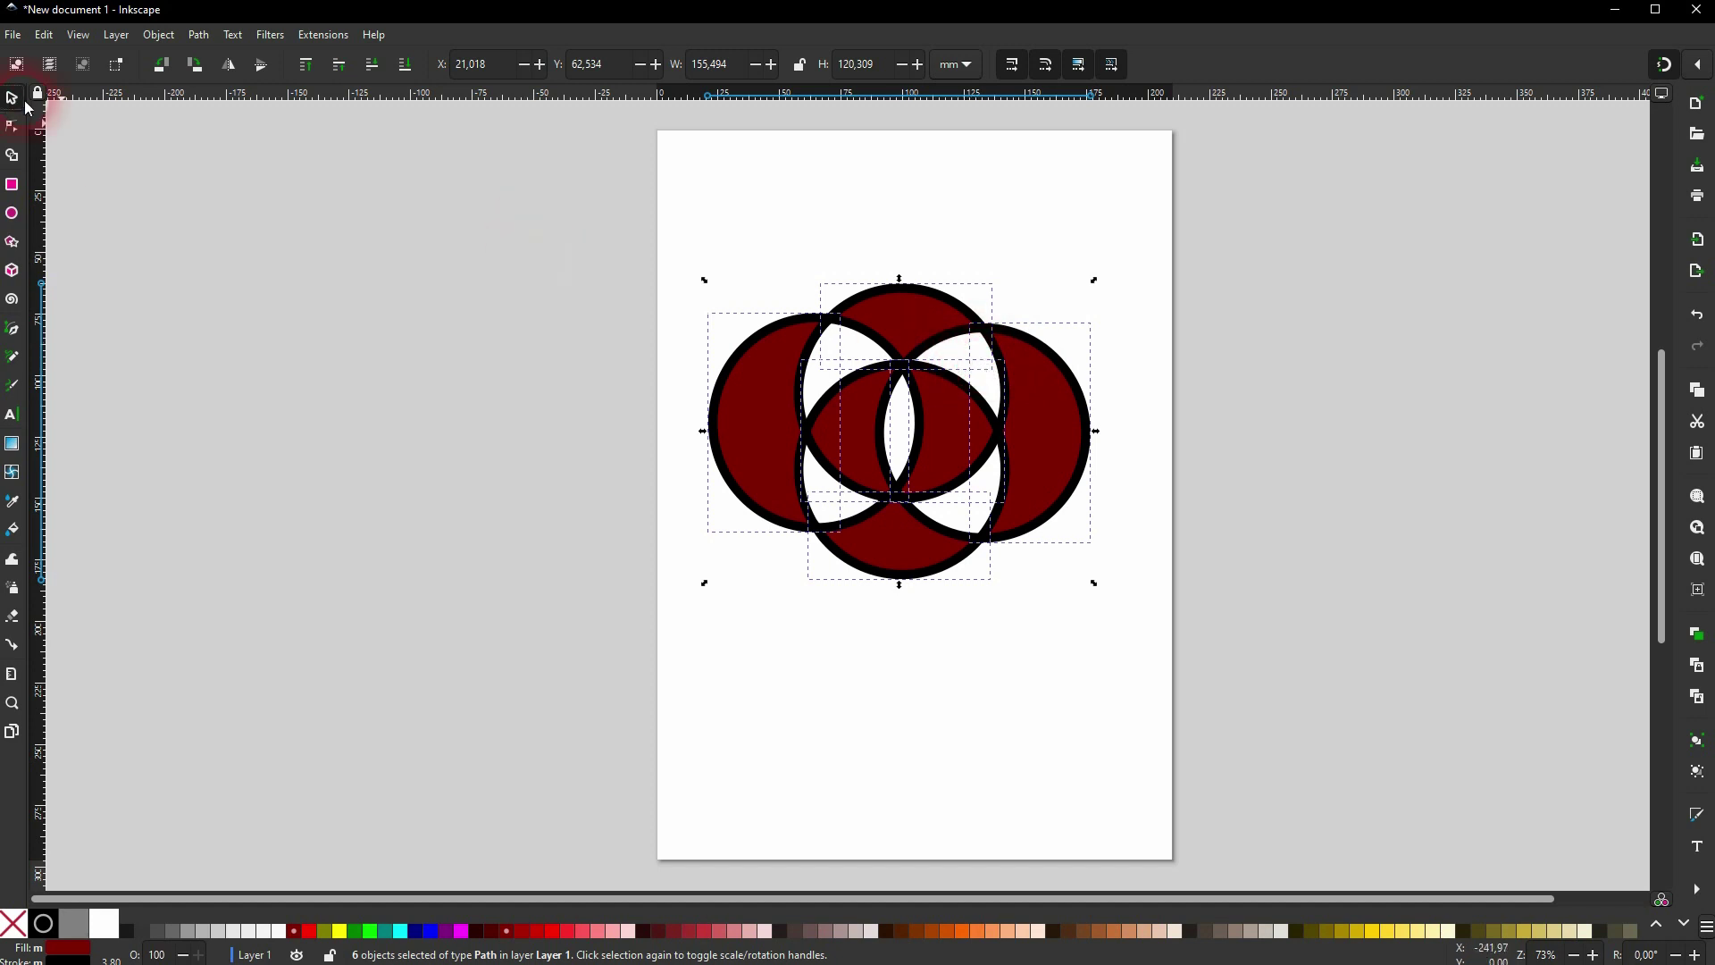
pyautogui.click(681, 469)
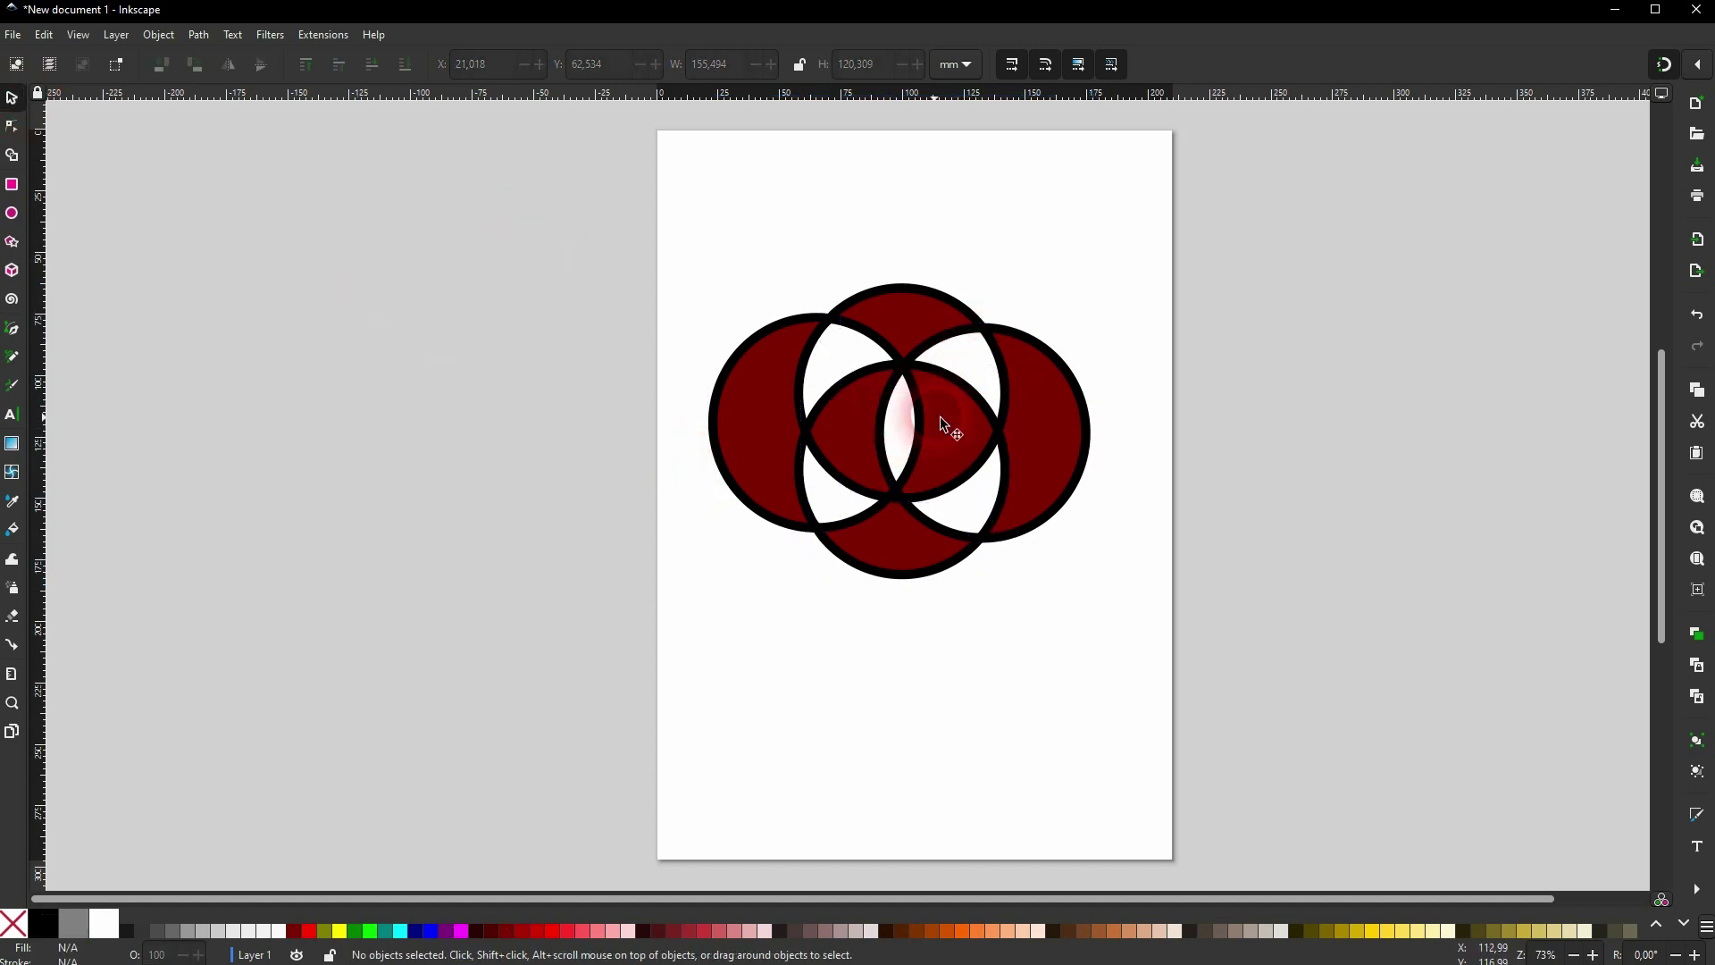
# - Pull the top, right and bottom pieces away from the centre
pyautogui.moveTo(947, 319); pyautogui.dragTo(1000, 268)
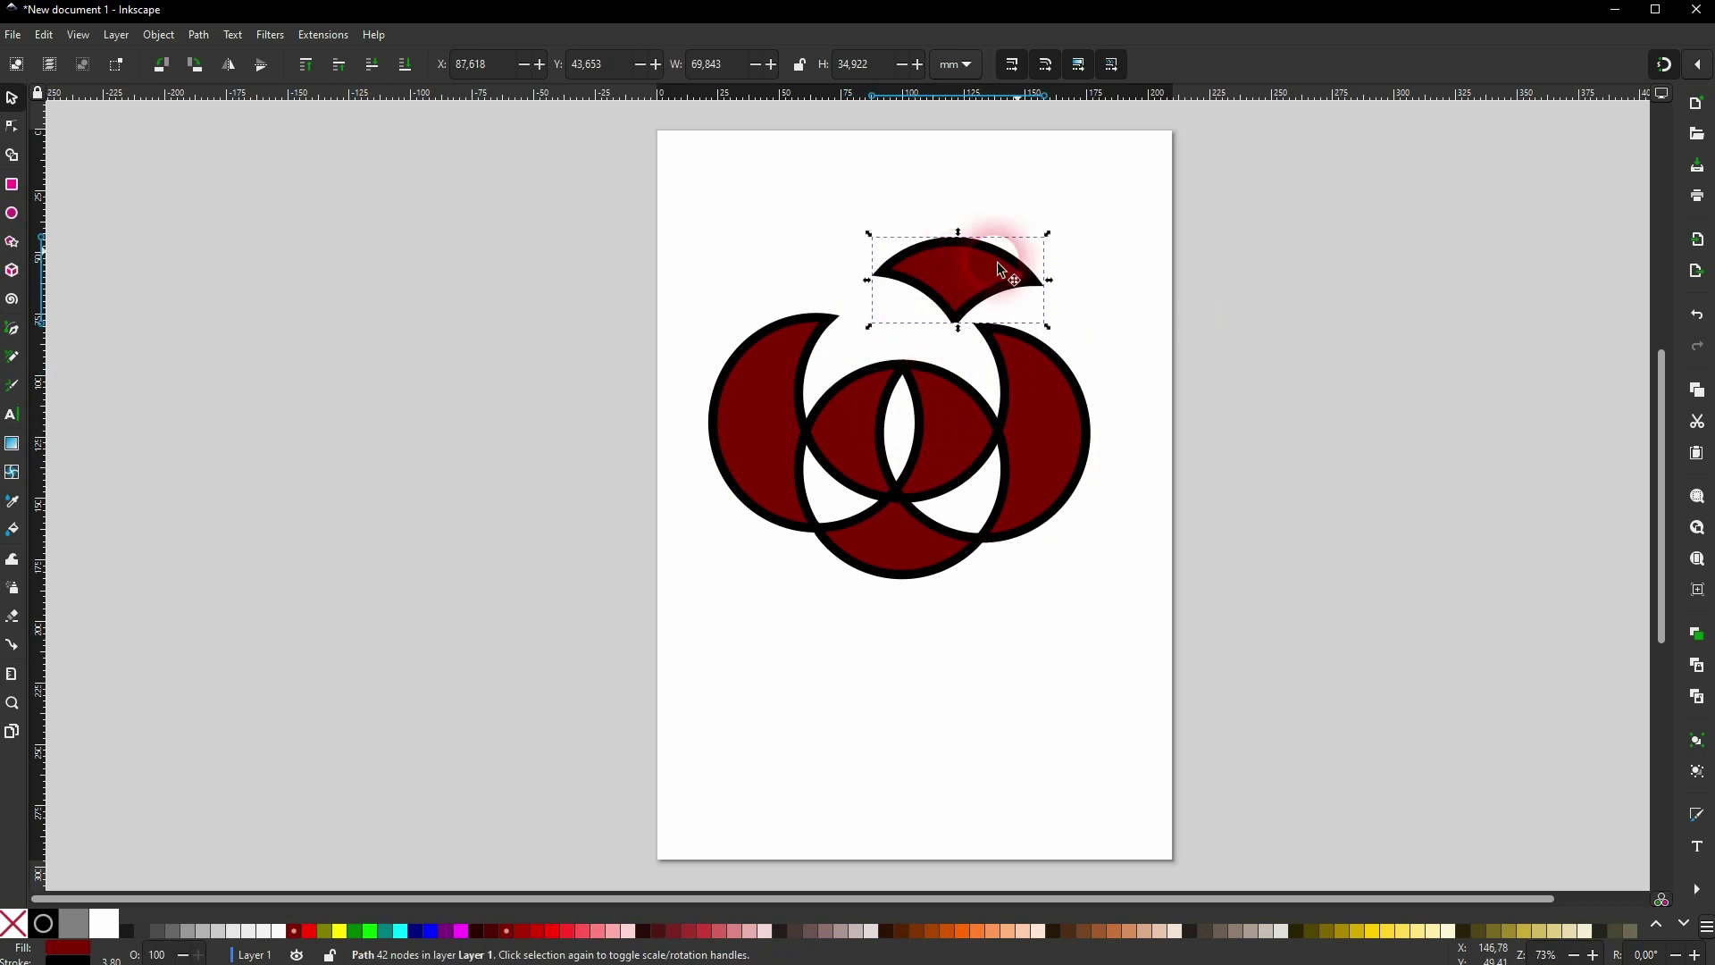
pyautogui.moveTo(1098, 449); pyautogui.dragTo(1194, 474)
pyautogui.moveTo(907, 548); pyautogui.dragTo(971, 632)
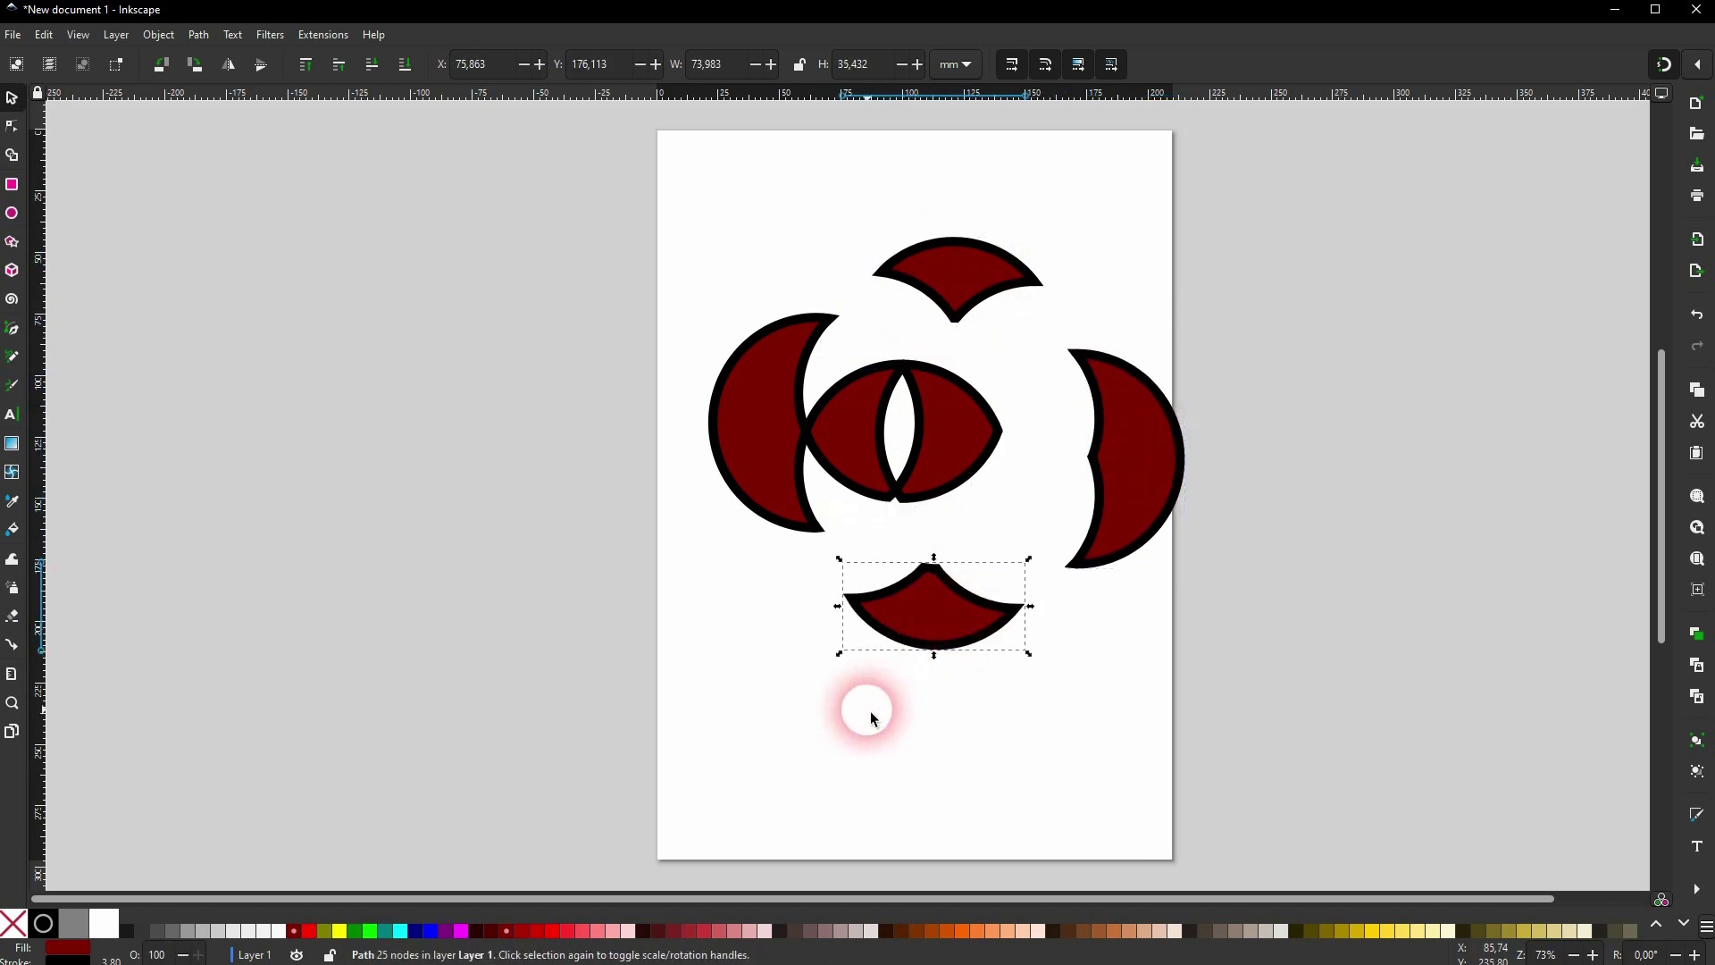
# - Delete everything on the page and draw a tall rectangle near the top-left
pyautogui.hotkey('ctrl', 'a')
pyautogui.press('Delete')
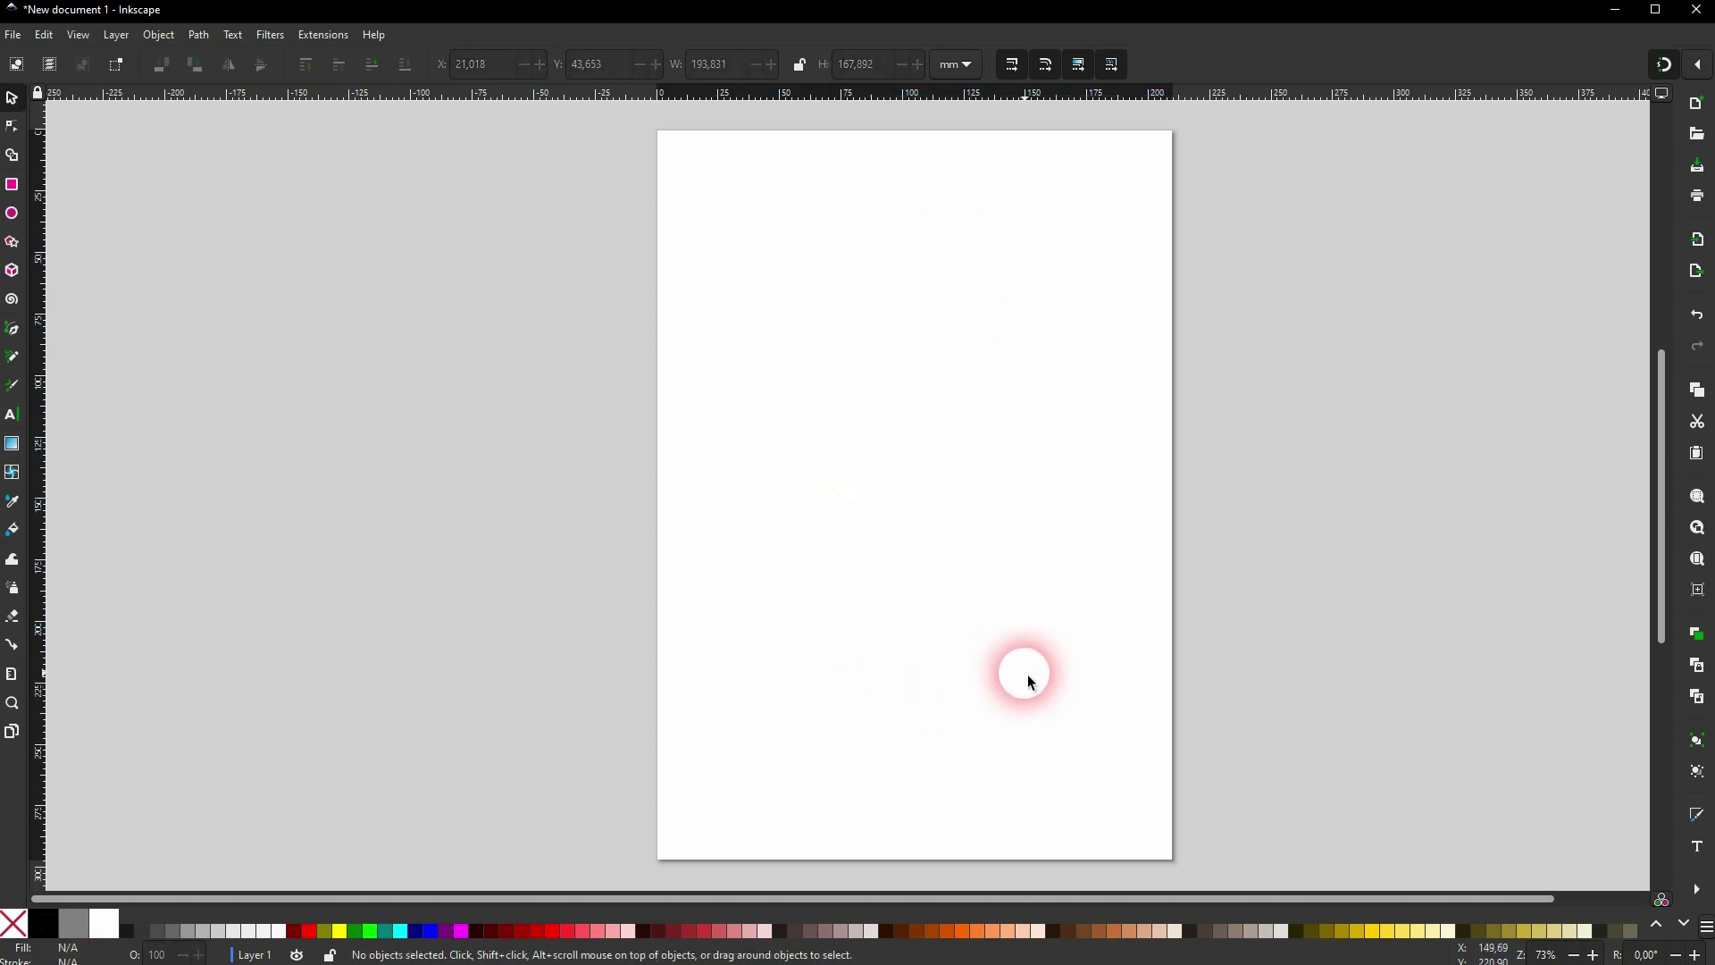
pyautogui.click(11, 185)
pyautogui.moveTo(735, 216); pyautogui.dragTo(848, 476)
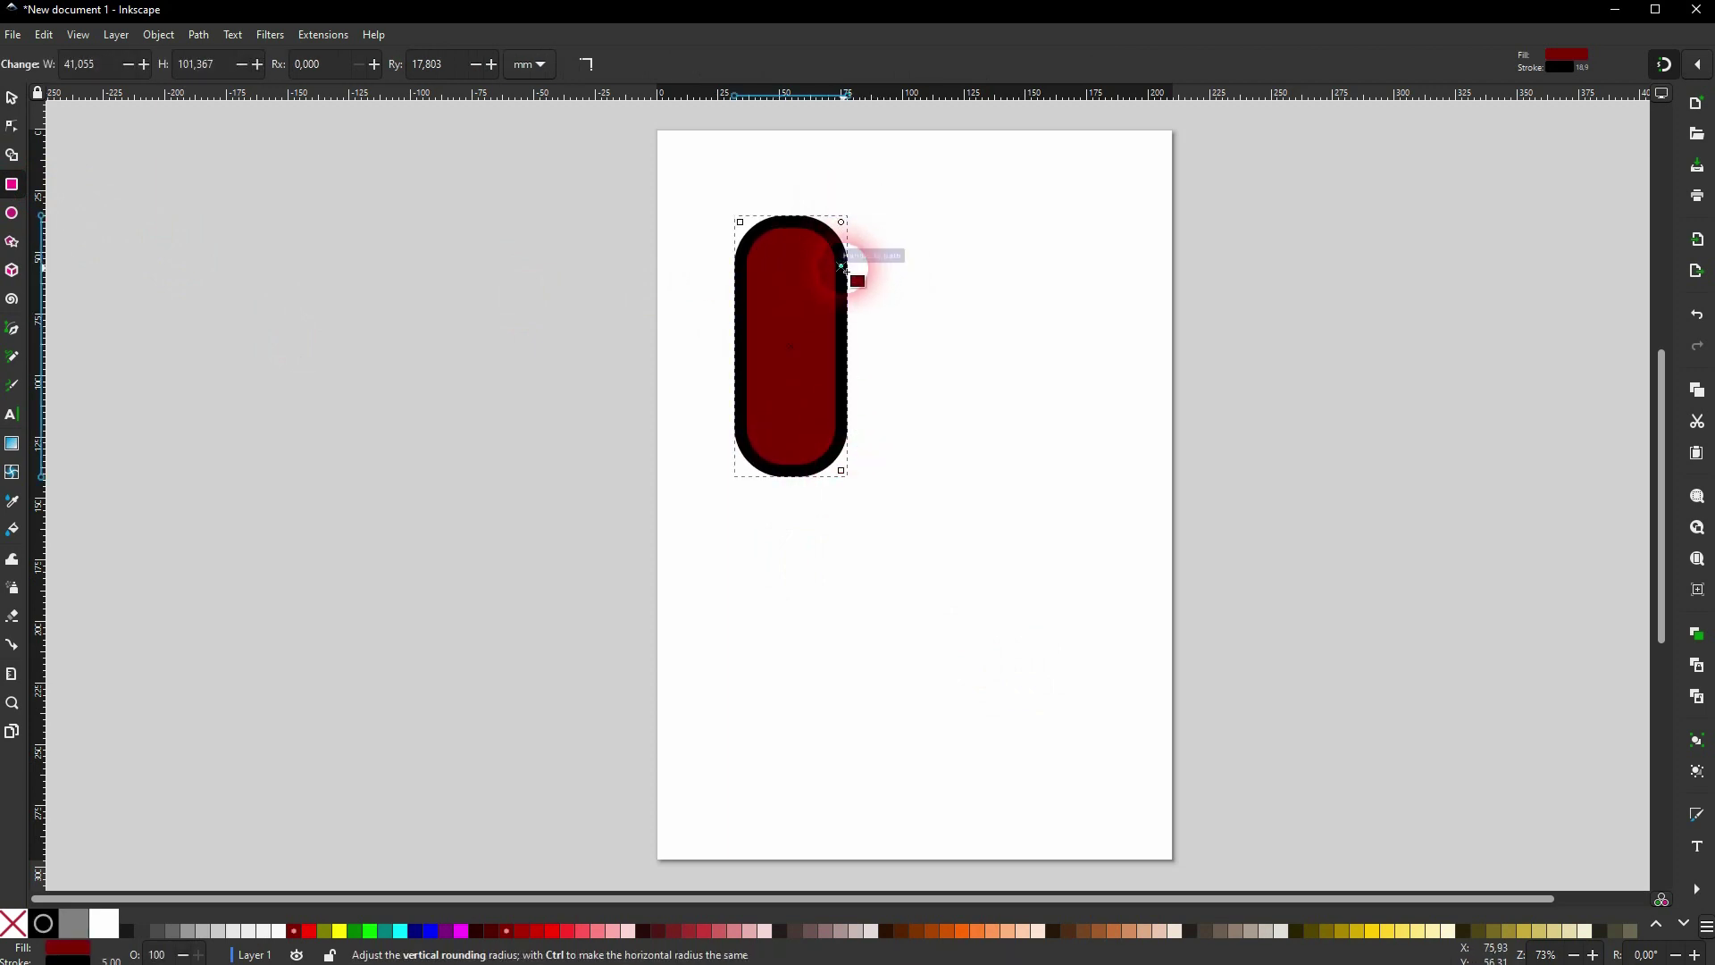
# - Fully round the rectangle's ends, remove its fill, and narrow it to about 30.5 mm
pyautogui.moveTo(842, 266)
pyautogui.mouseDown()
pyautogui.moveTo(858, 188)
pyautogui.moveTo(896, 390)
pyautogui.moveTo(842, 272)
pyautogui.mouseUp()
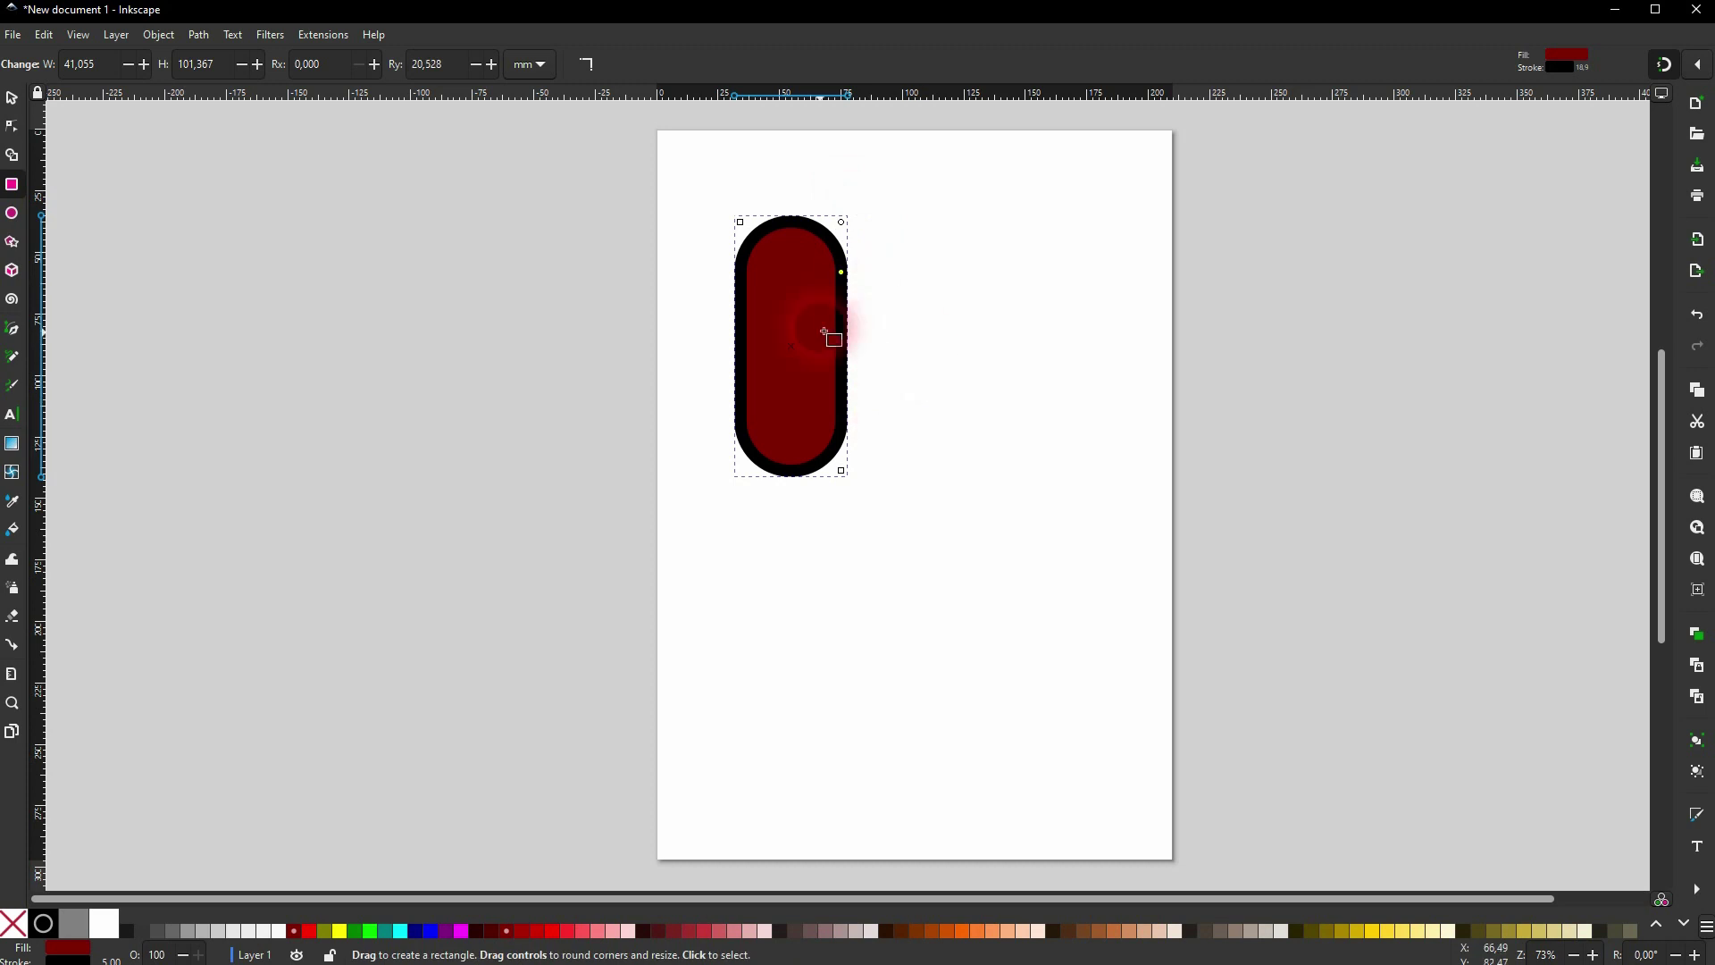
pyautogui.click(12, 923)
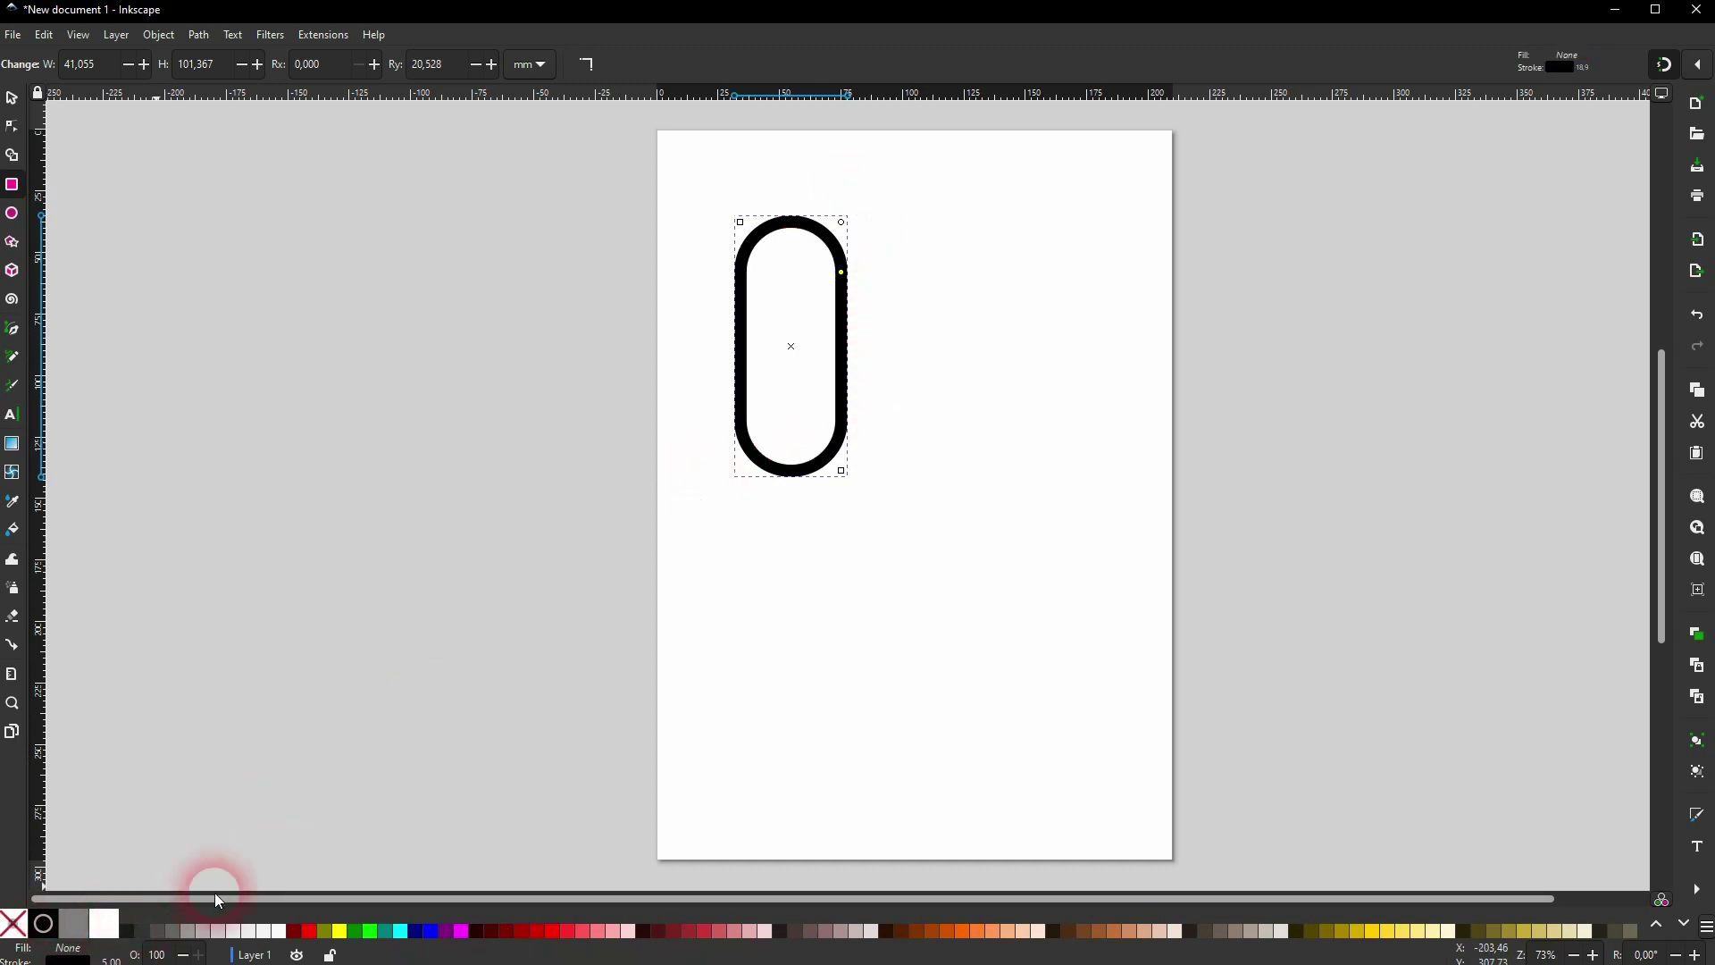
pyautogui.click(15, 103)
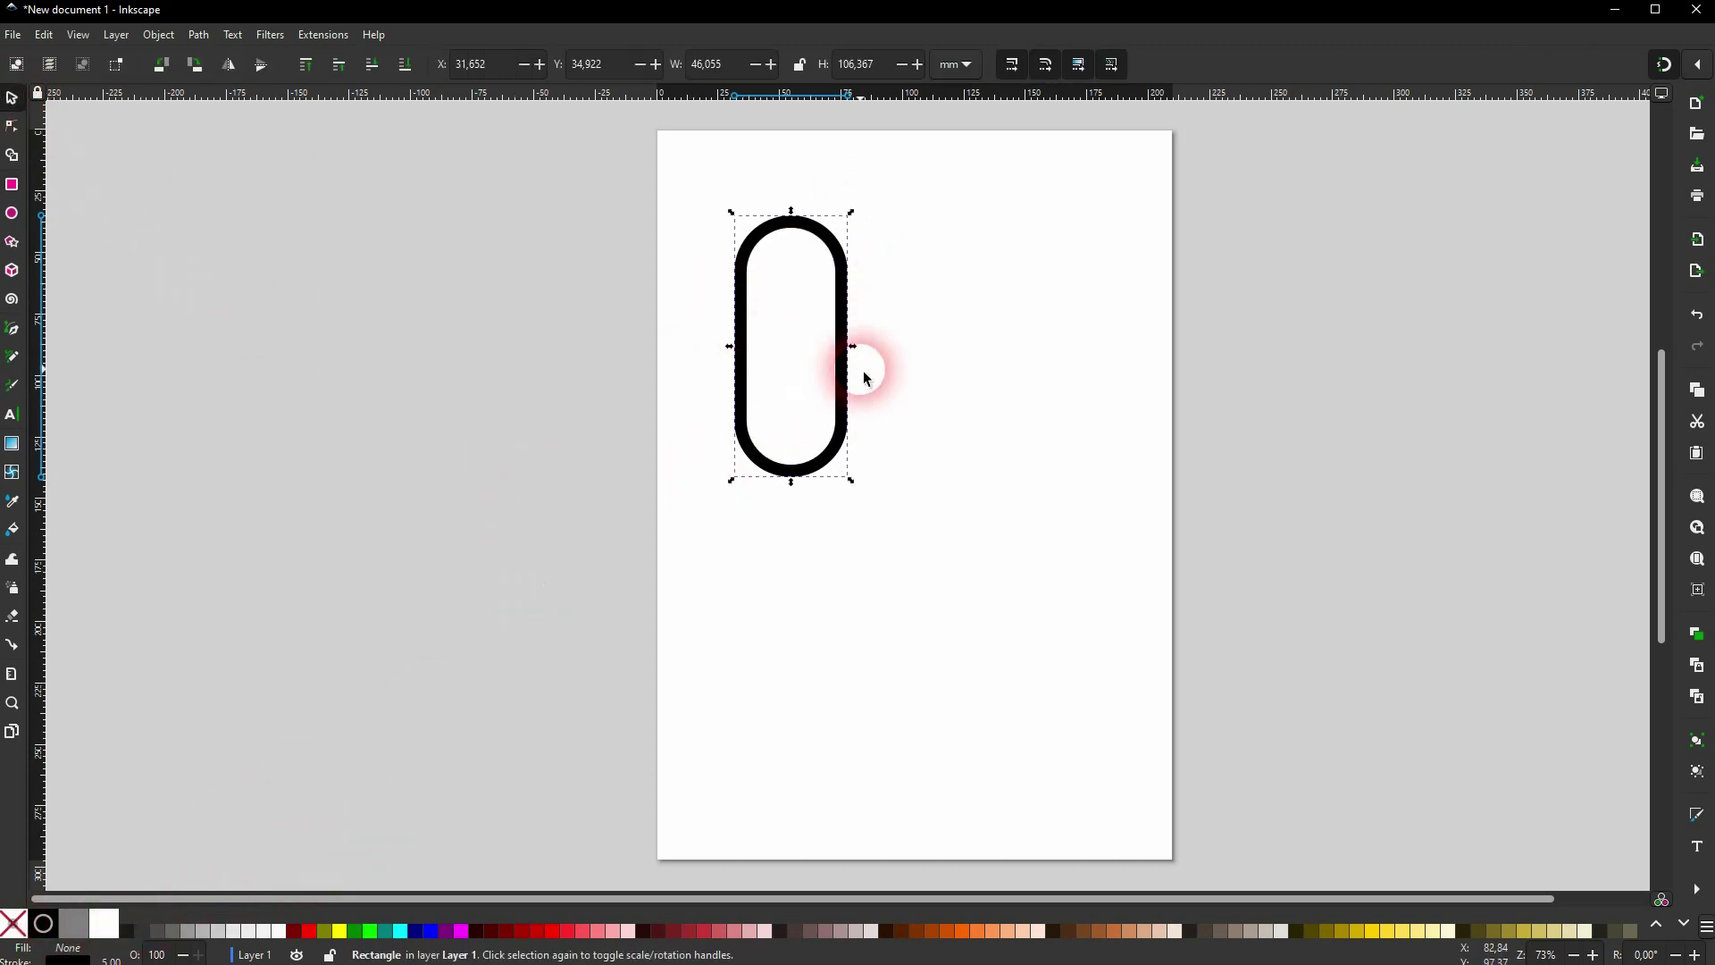
pyautogui.moveTo(855, 348); pyautogui.dragTo(822, 349)
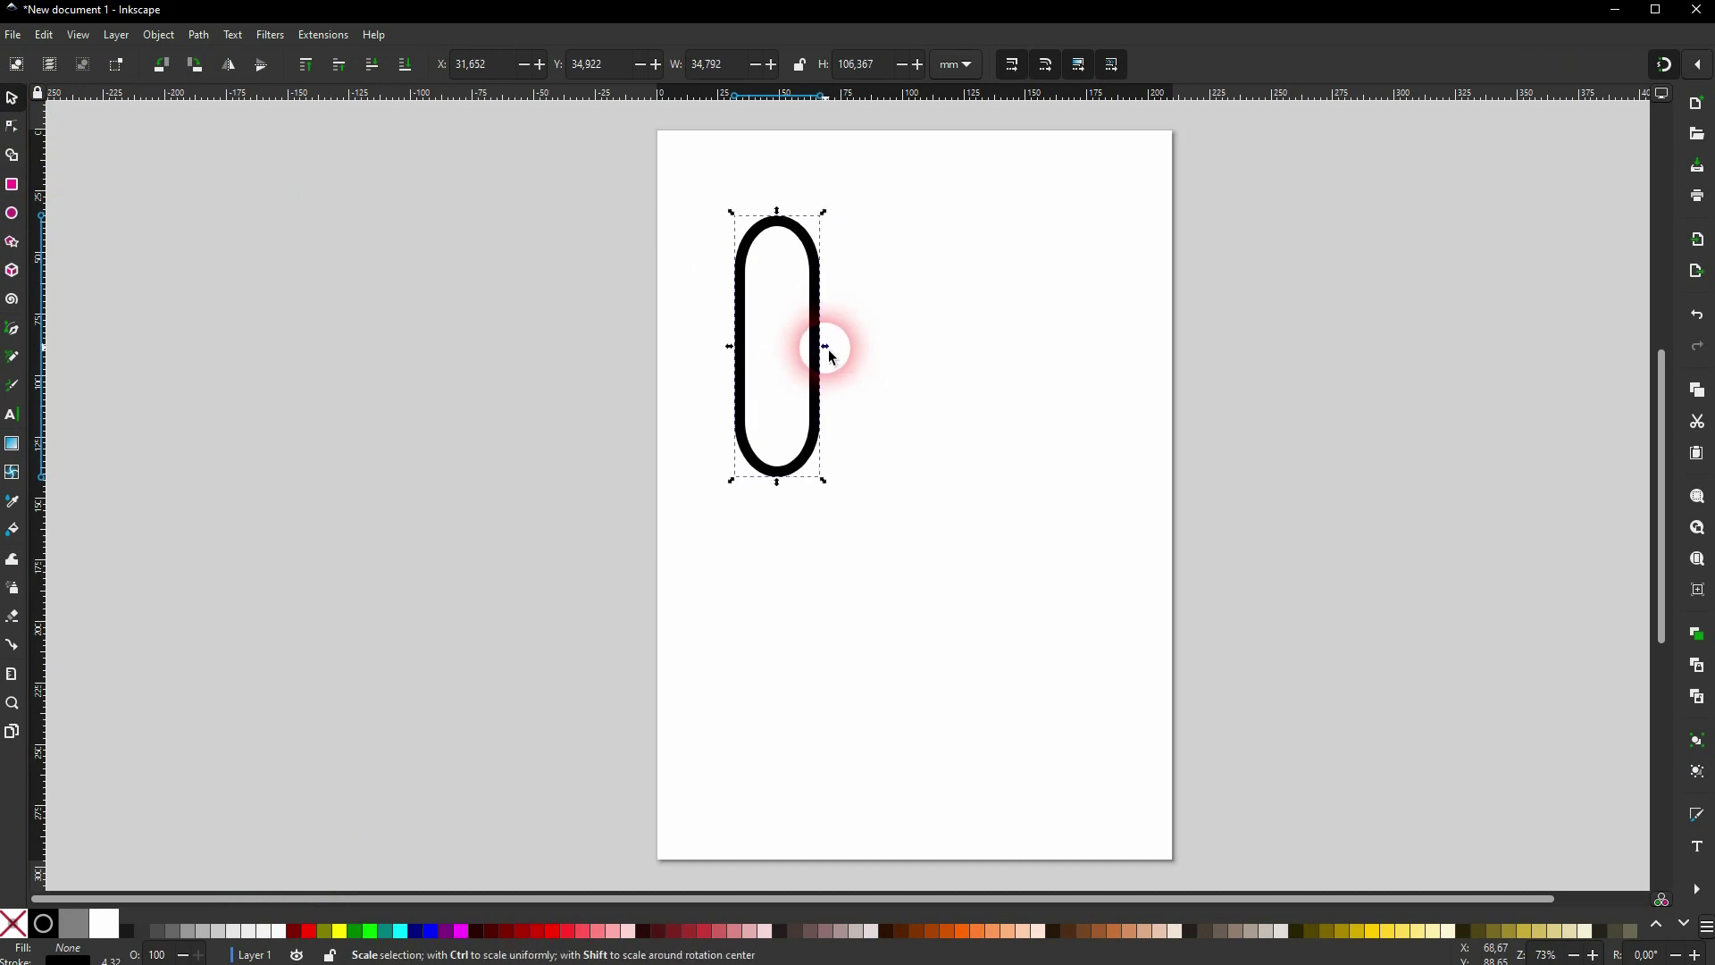
pyautogui.click(14, 186)
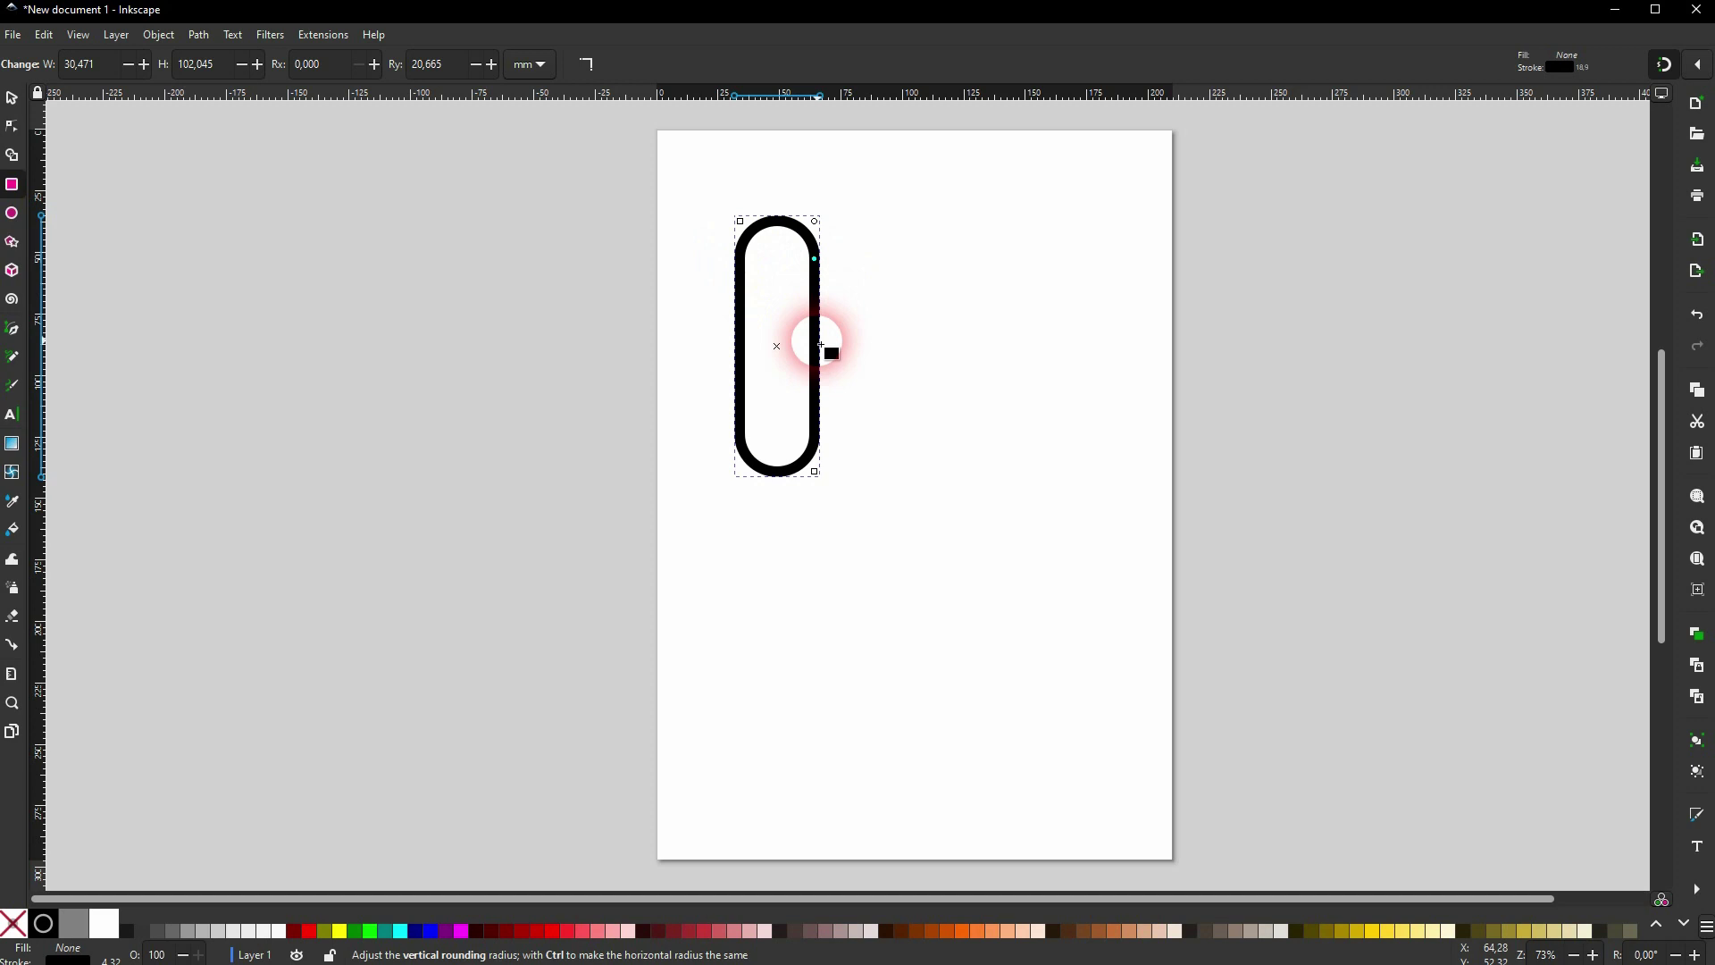
# - Copy the rounded rectangle, paste copies, and spread them around the frame area
pyautogui.click(13, 100)
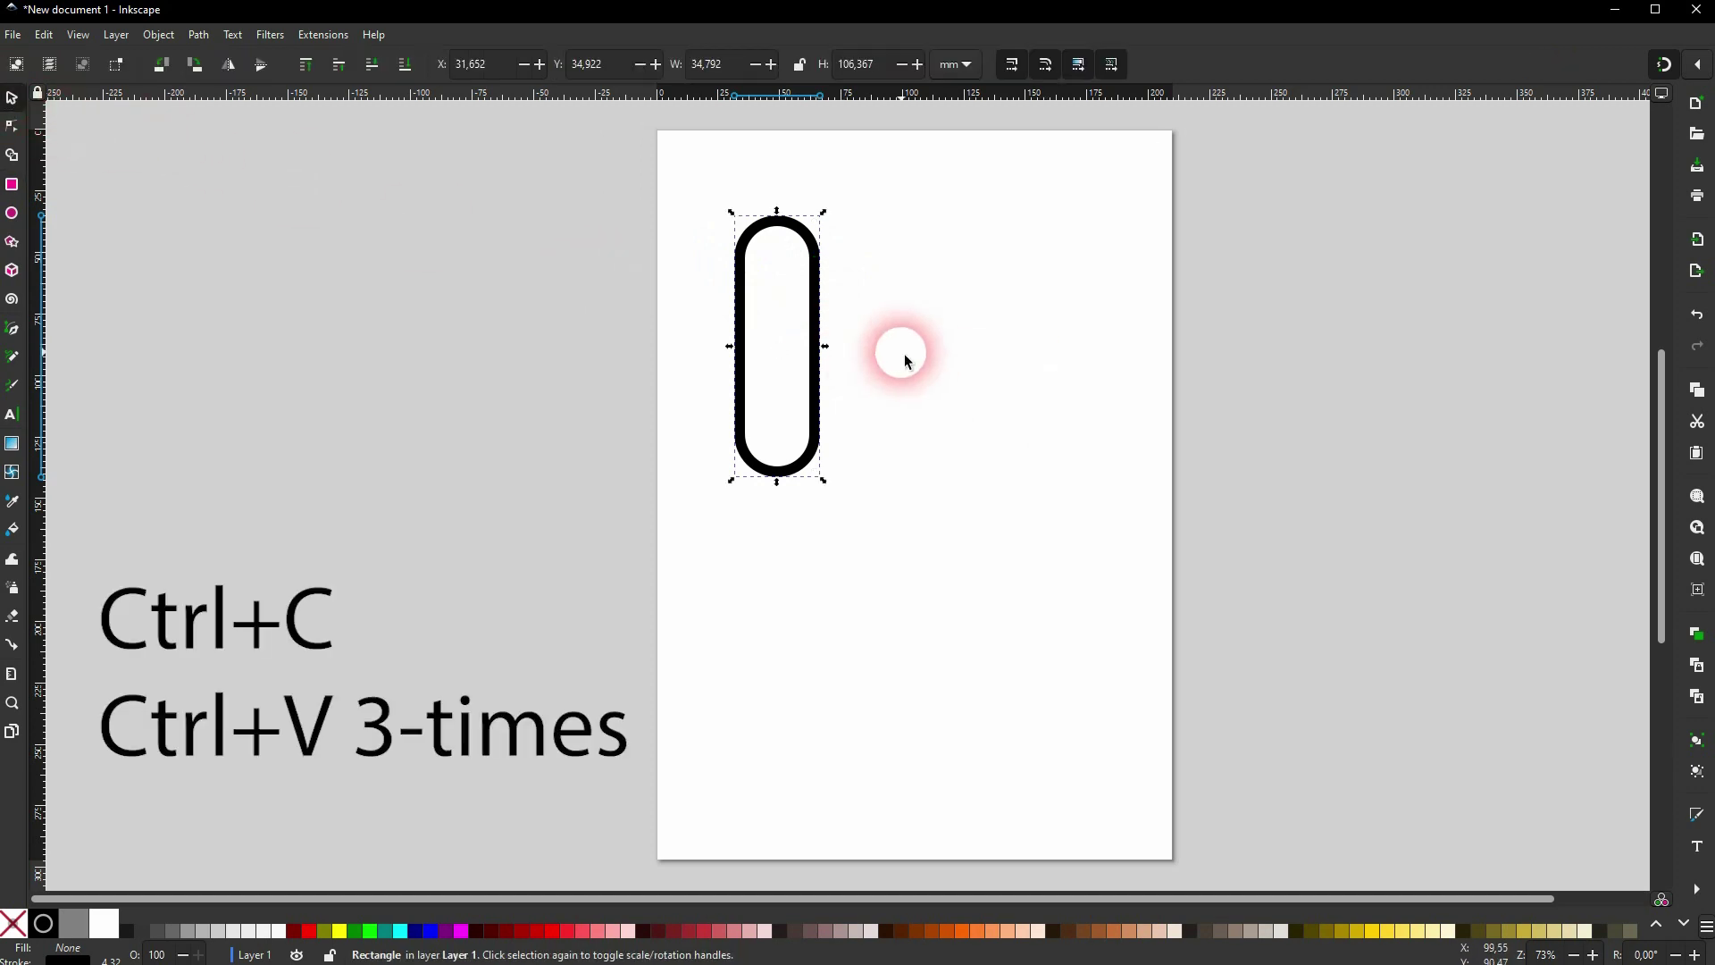
pyautogui.hotkey('ctrl', 'c')
pyautogui.hotkey('ctrl', 'v')
pyautogui.hotkey('ctrl', 'v')
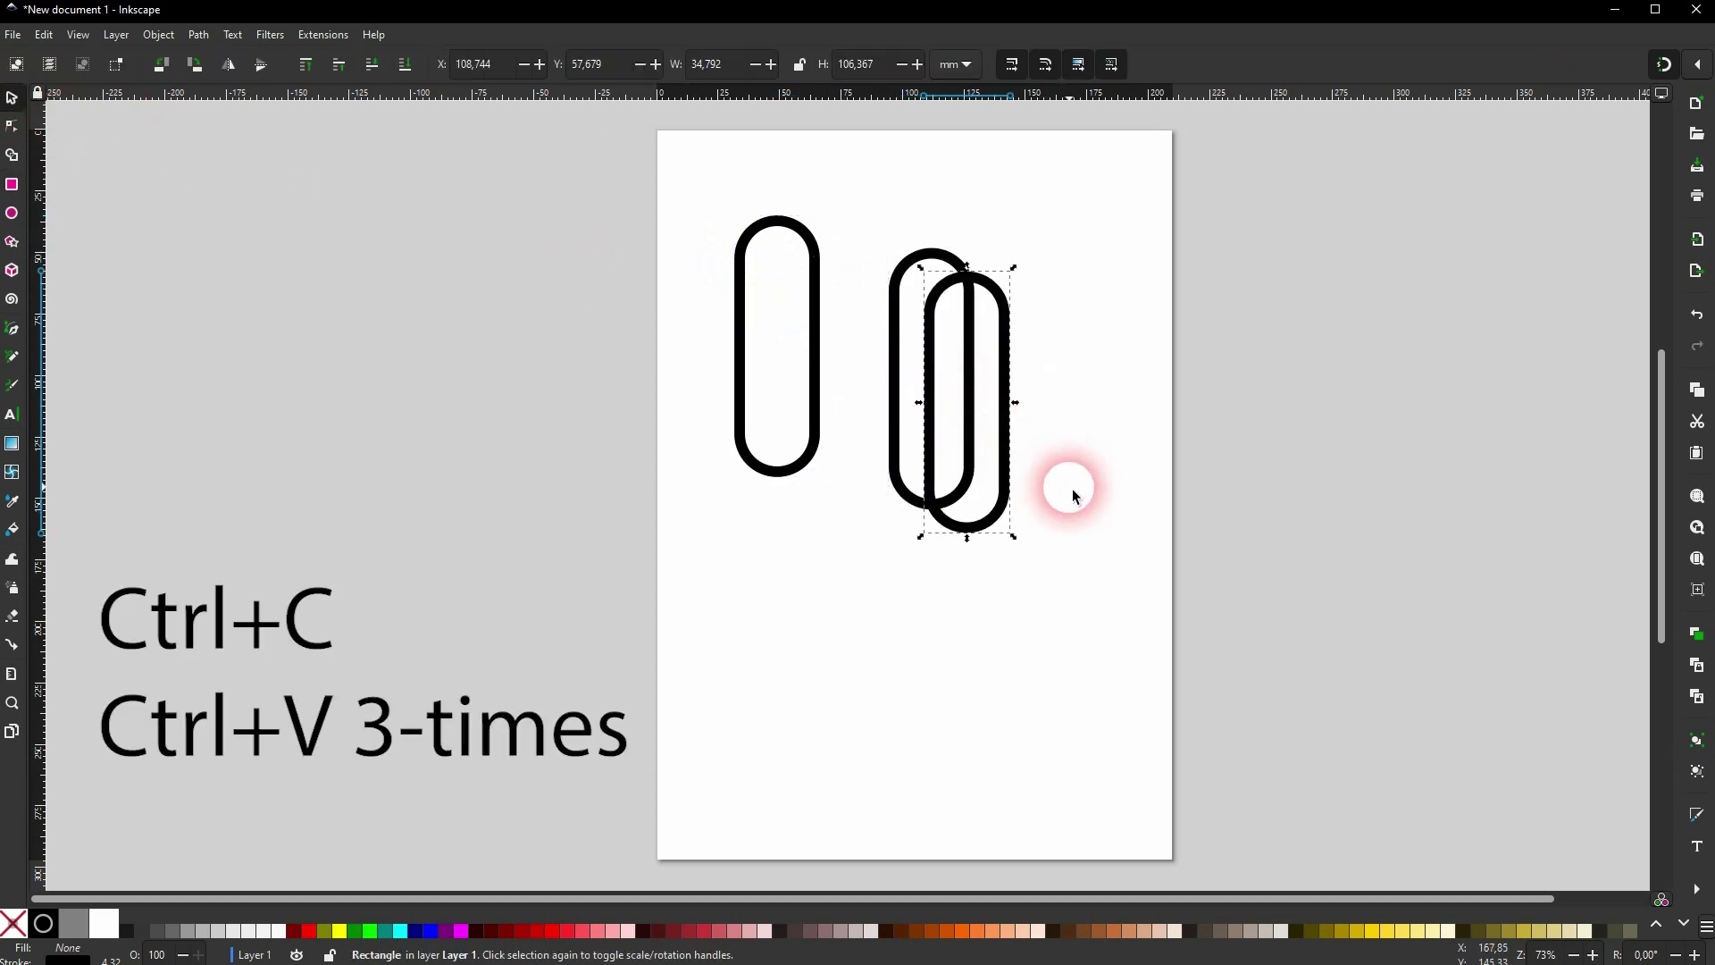
pyautogui.hotkey('ctrl', 'v')
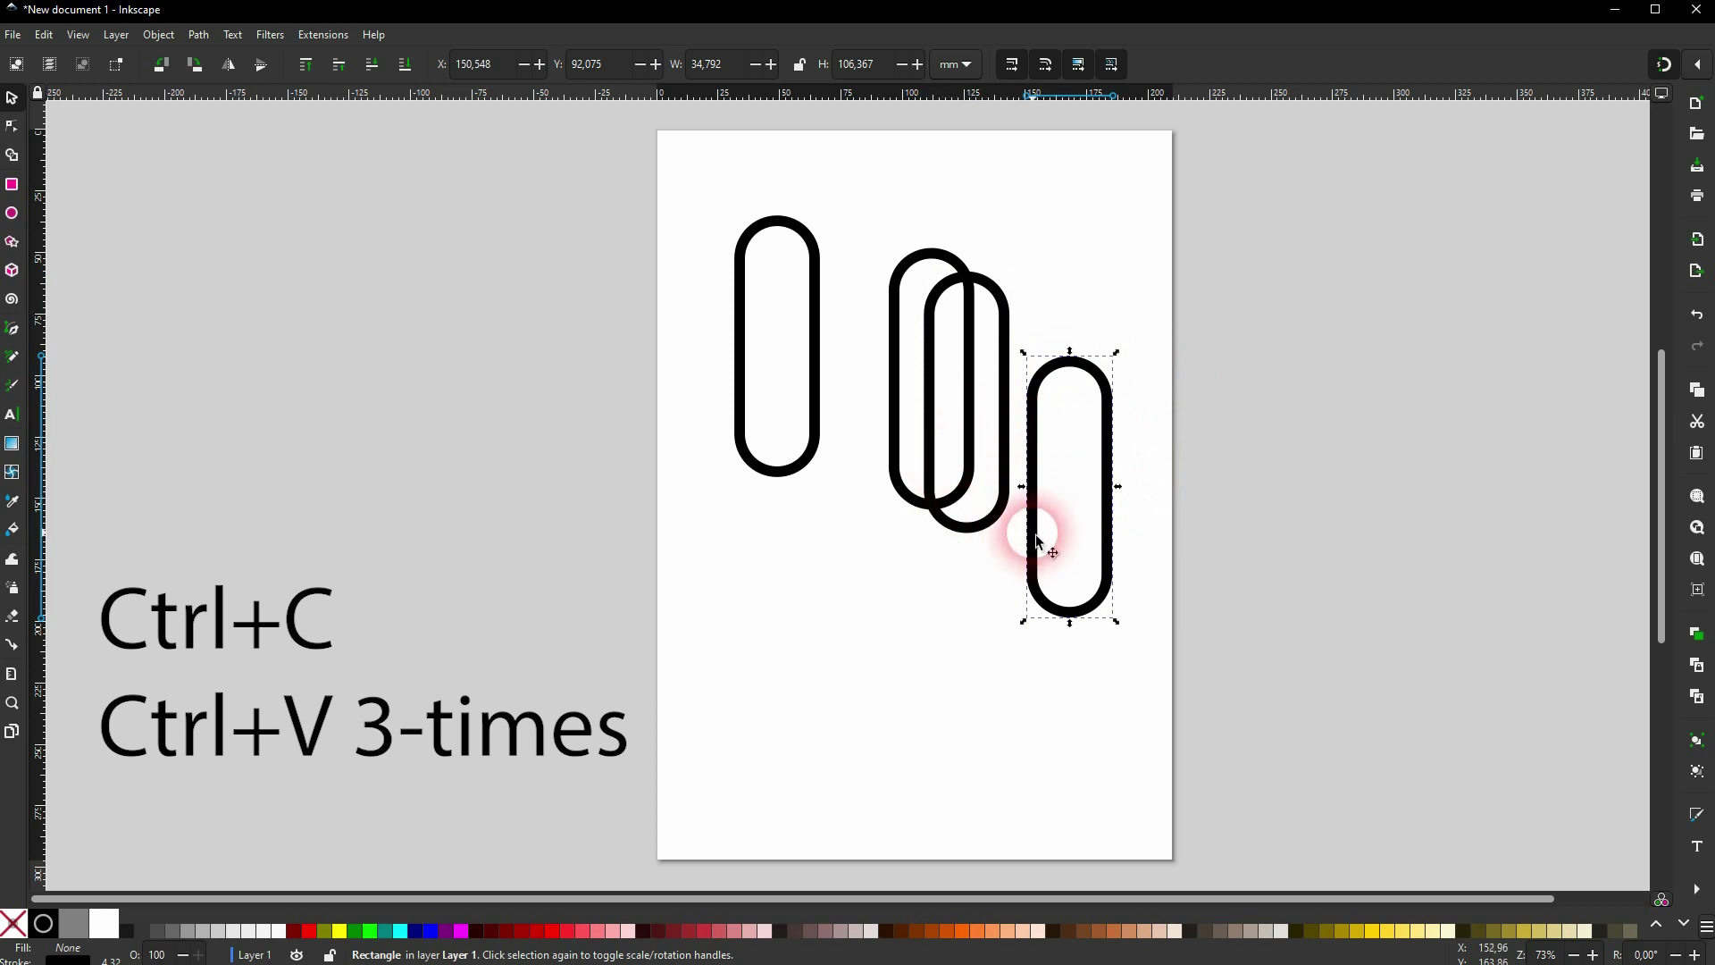
pyautogui.moveTo(1038, 542); pyautogui.dragTo(1111, 720)
pyautogui.moveTo(1004, 454); pyautogui.dragTo(1164, 426)
pyautogui.moveTo(973, 411); pyautogui.dragTo(929, 601)
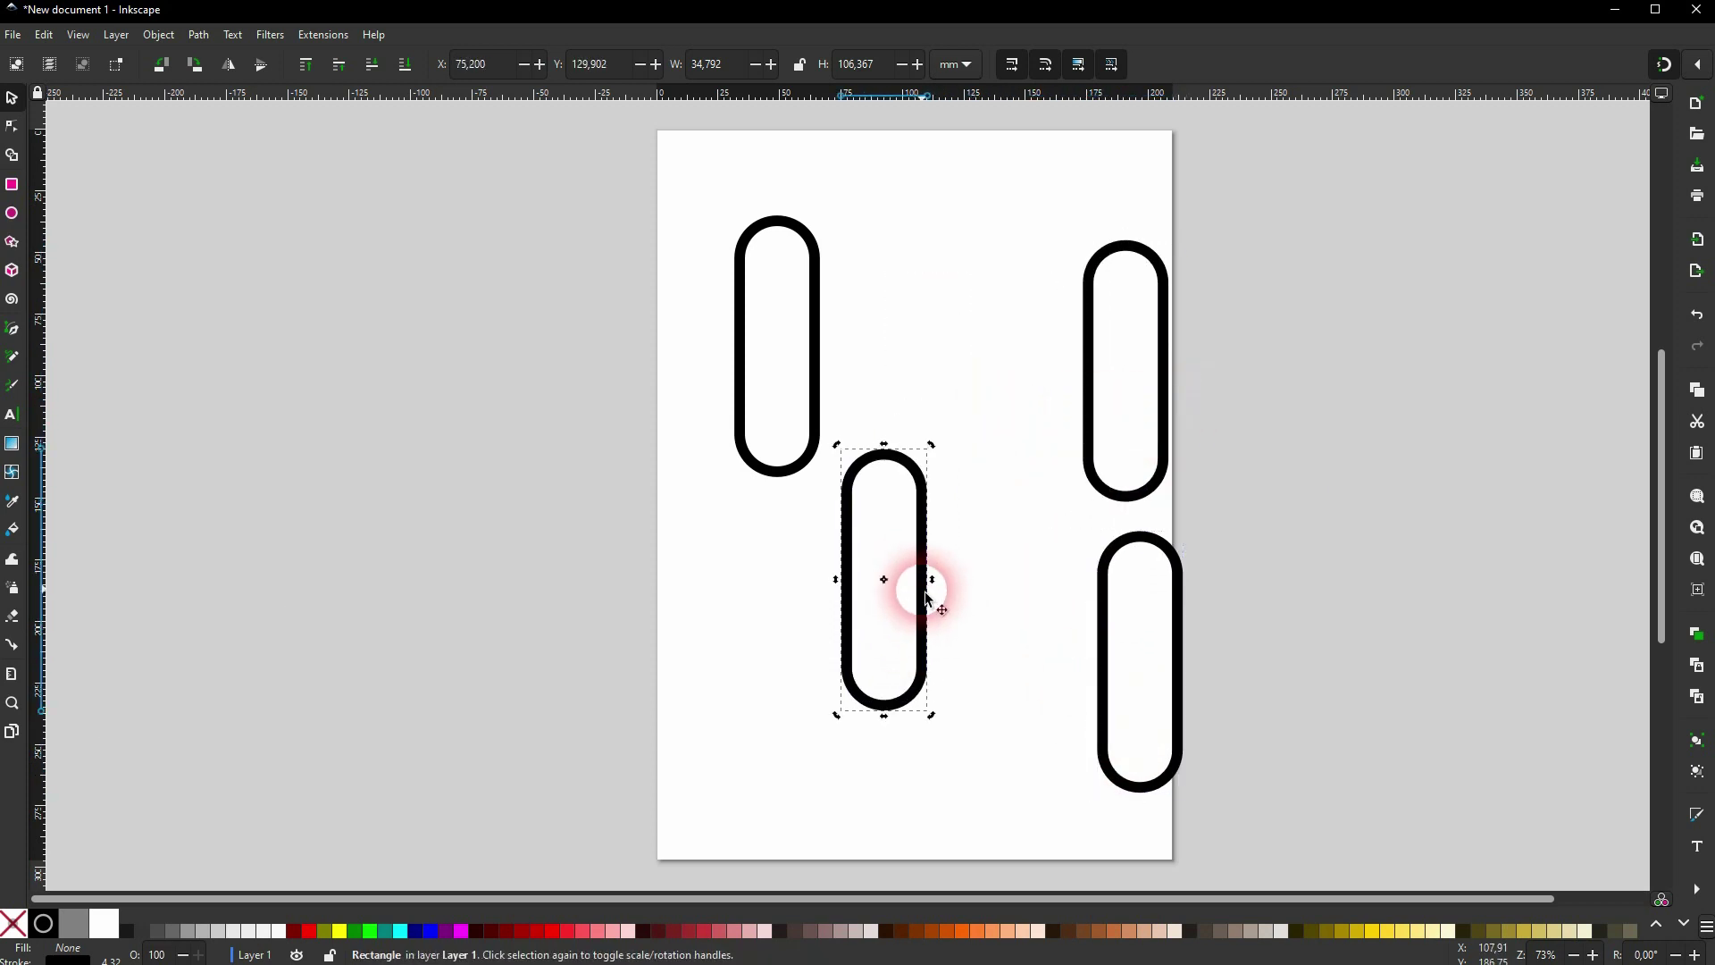
# - Rotate one copy 90° as the top bar and place a vertical copy under its right end
pyautogui.hotkey('ctrl', ']')
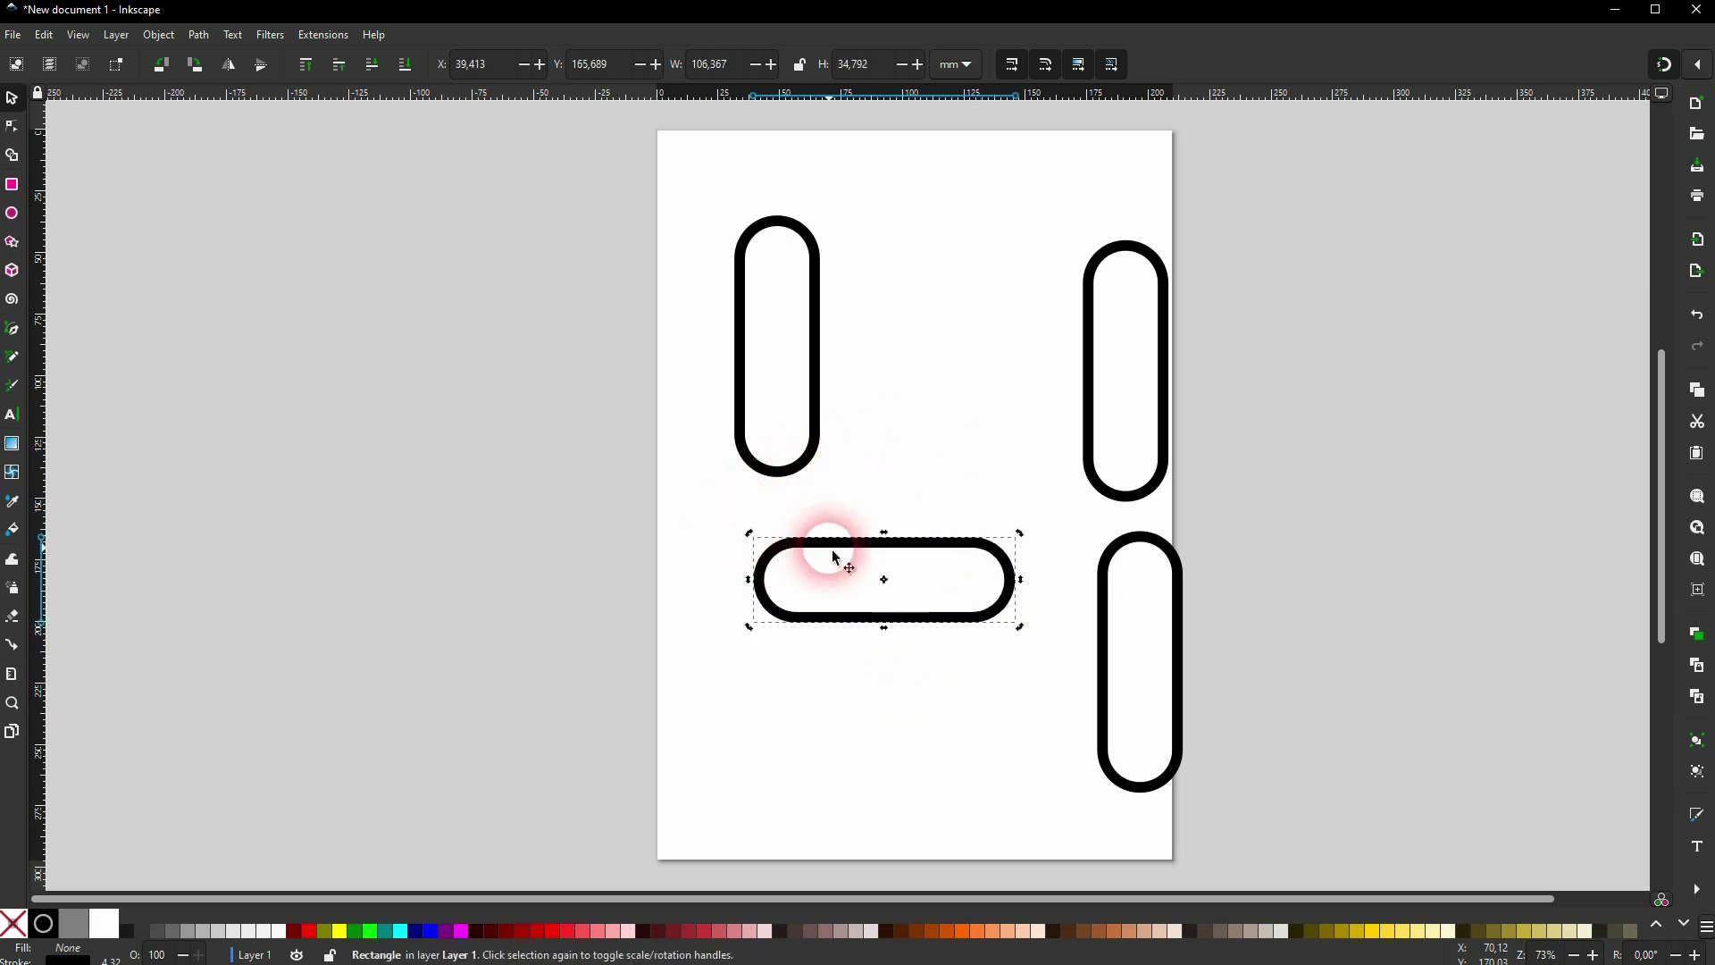
pyautogui.moveTo(834, 557); pyautogui.dragTo(813, 234)
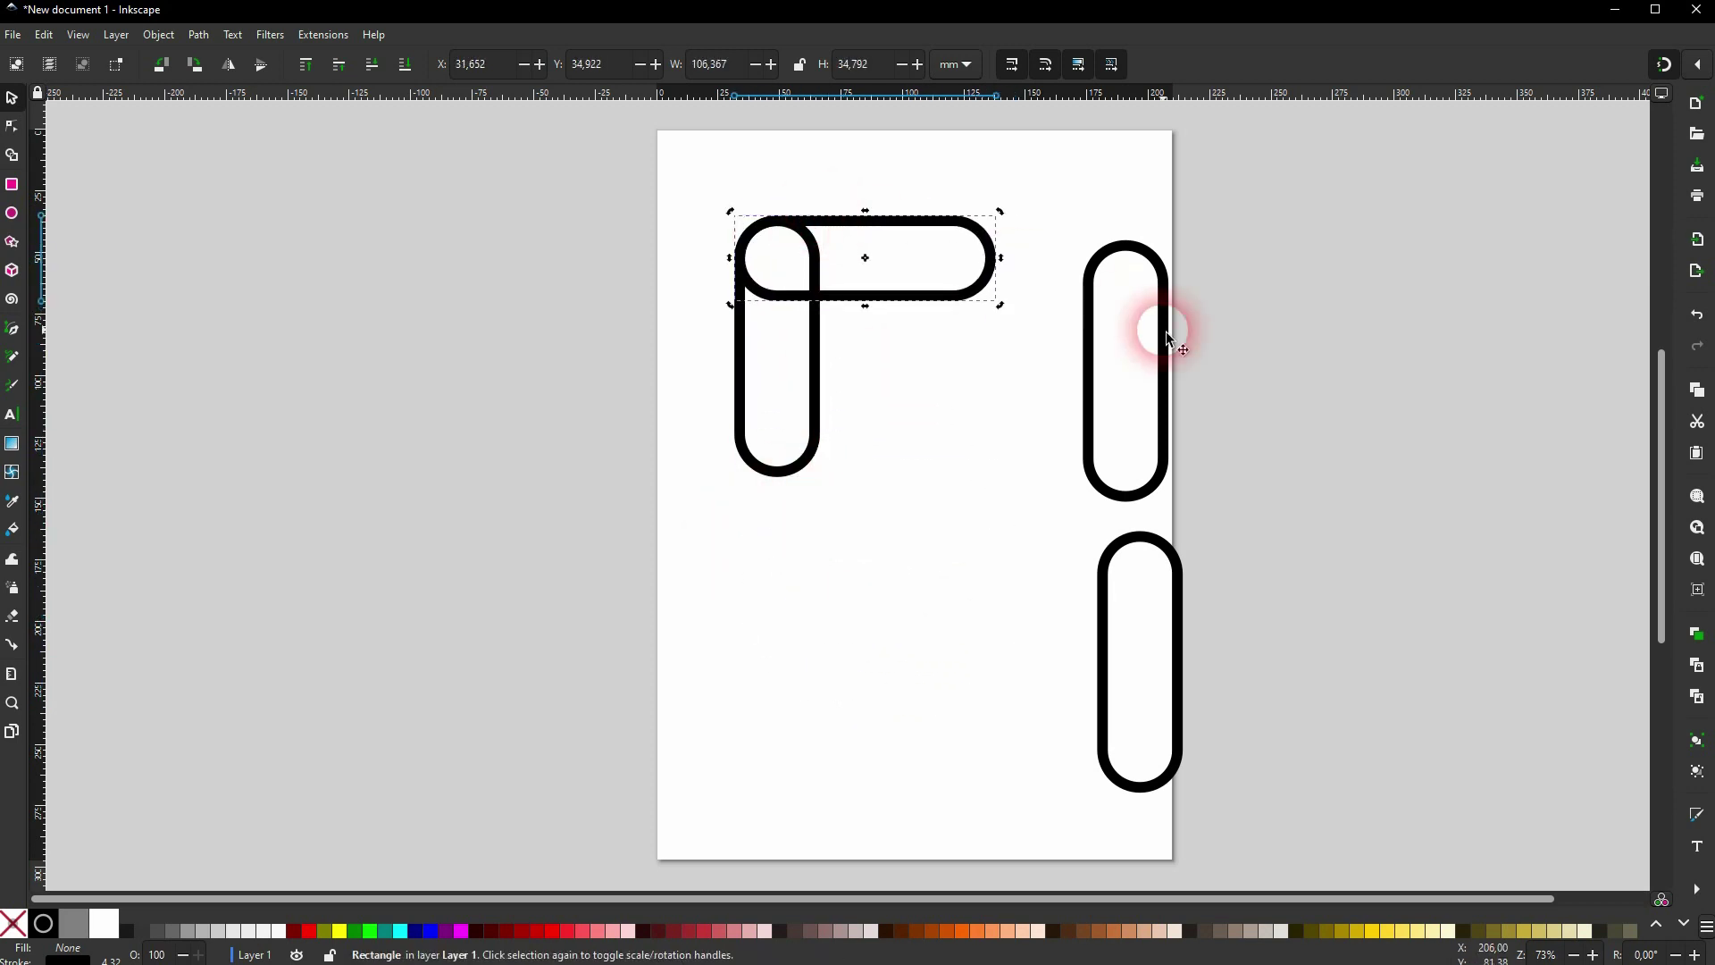
pyautogui.moveTo(1084, 345); pyautogui.dragTo(908, 338)
pyautogui.press('Escape')
pyautogui.press('r')
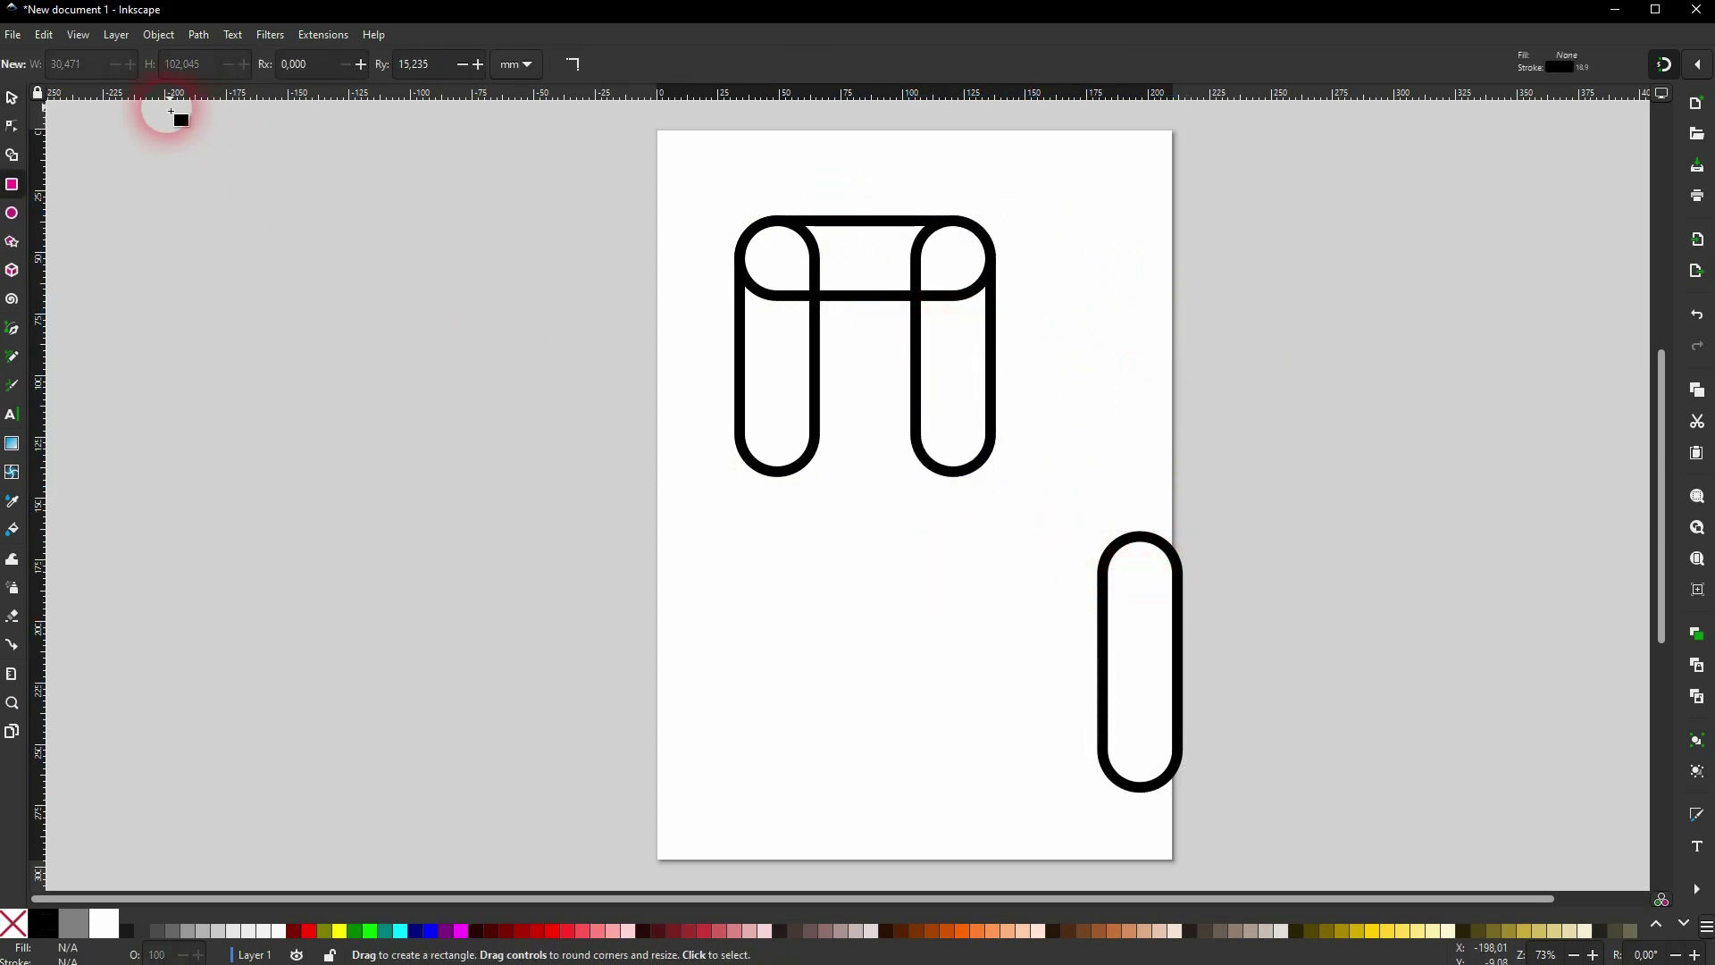
# - Lay the remaining copy as the bottom bar and select all four rounded rectangles
pyautogui.click(11, 97)
pyautogui.click(1108, 606)
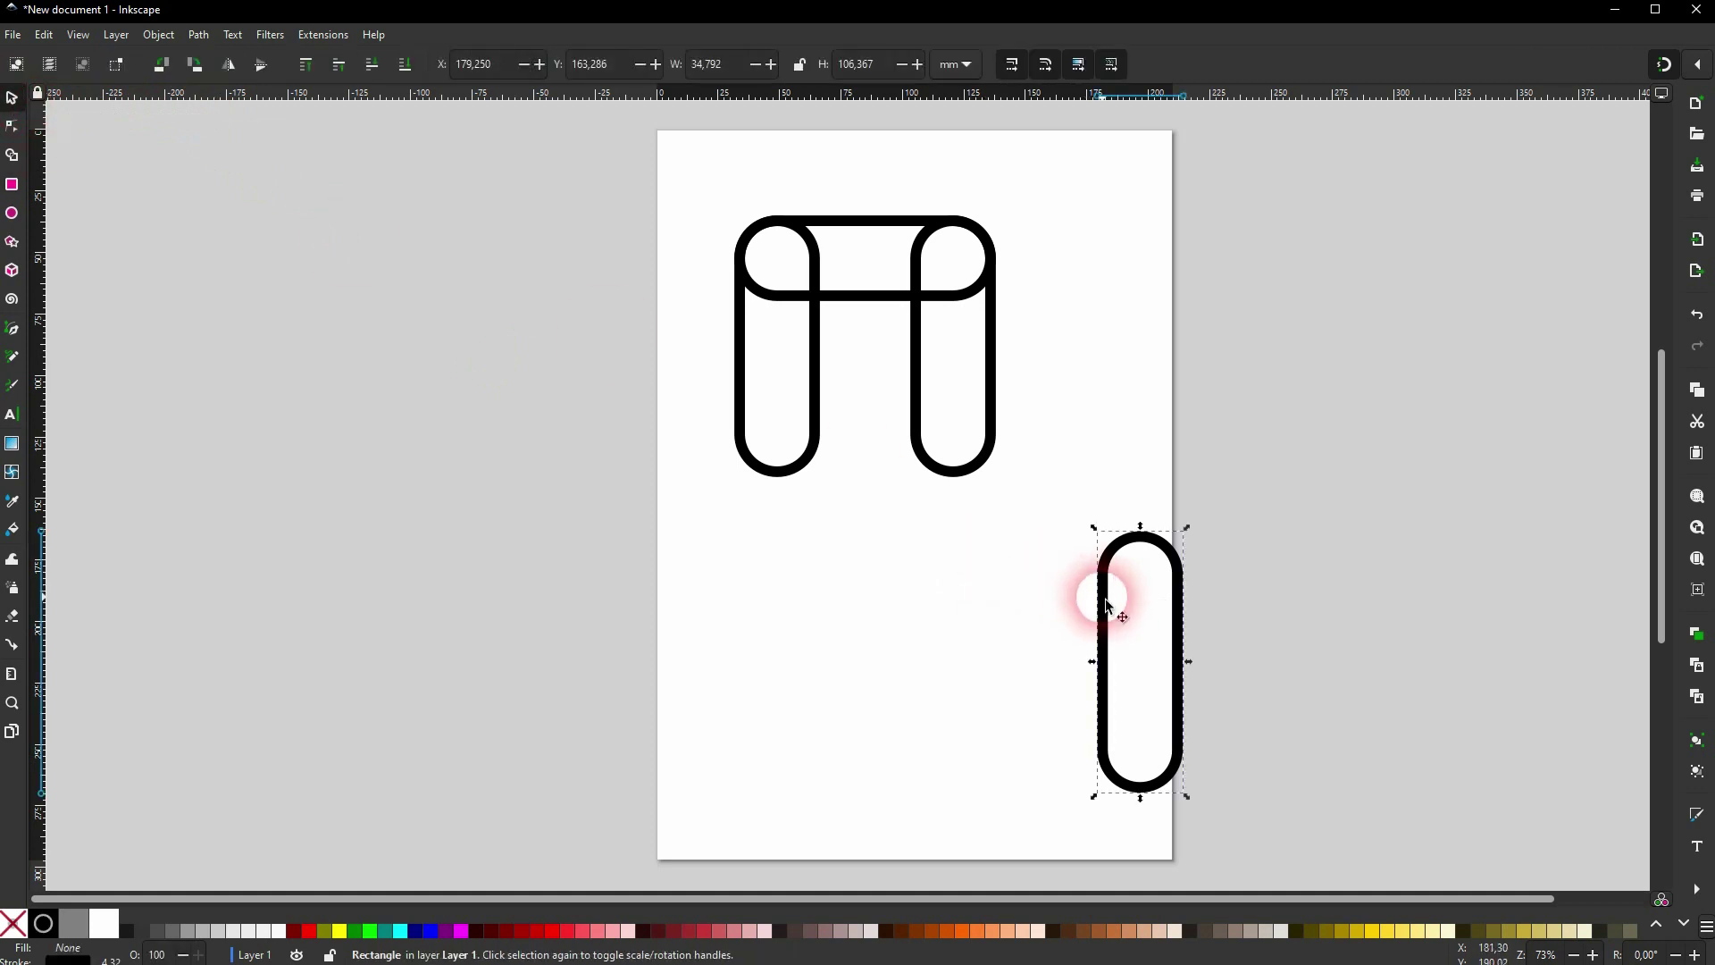
pyautogui.click(1108, 605)
pyautogui.moveTo(1092, 526); pyautogui.dragTo(891, 715)
pyautogui.hotkey('ctrl', 'z')
pyautogui.moveTo(1140, 626); pyautogui.dragTo(872, 440)
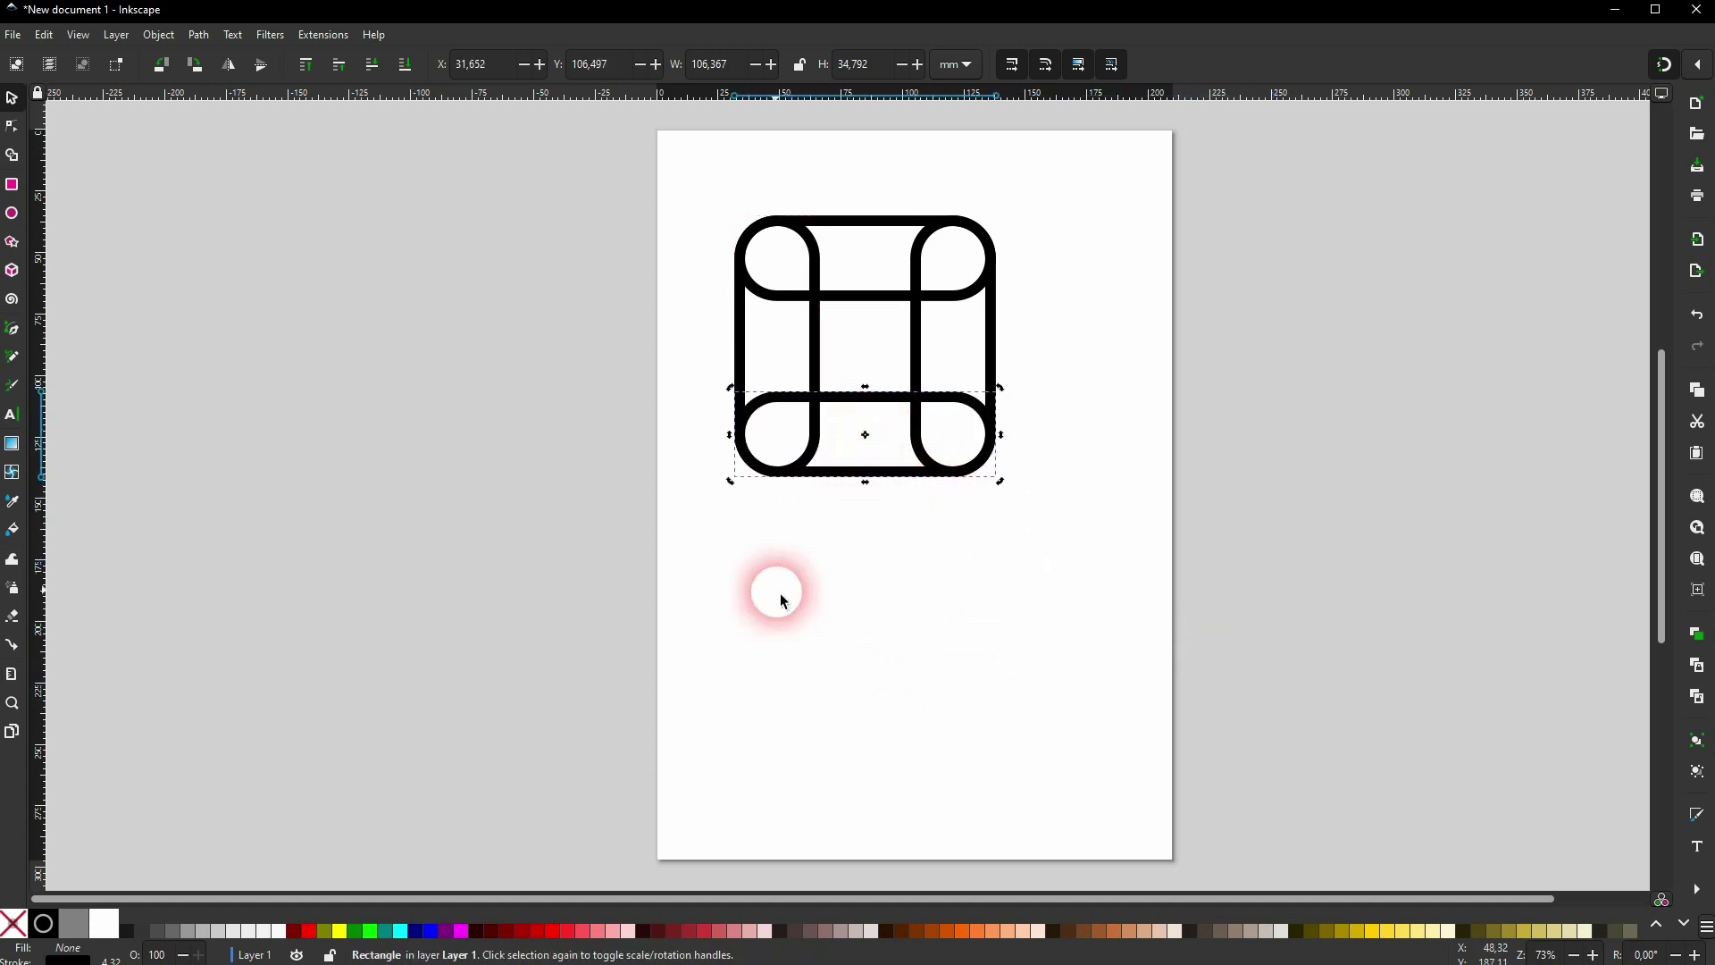
pyautogui.moveTo(624, 574); pyautogui.dragTo(1107, 197)
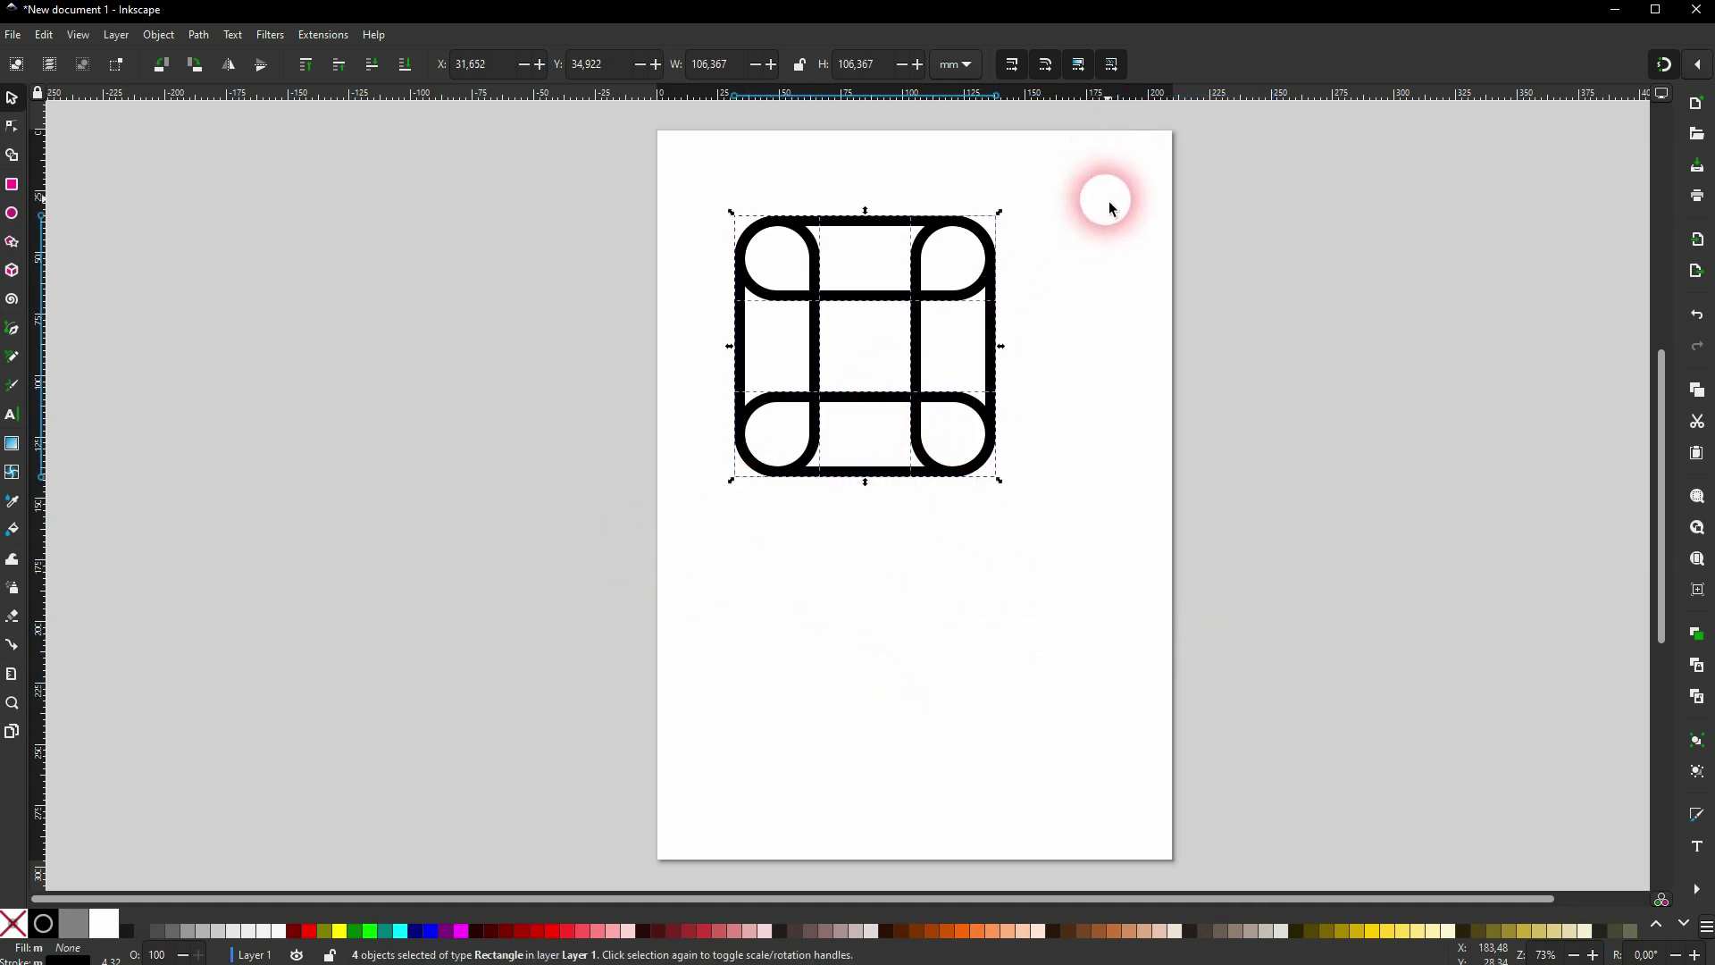
# - In Shape Builder's Unite mode, join the centre square and the corner loops
pyautogui.click(13, 157)
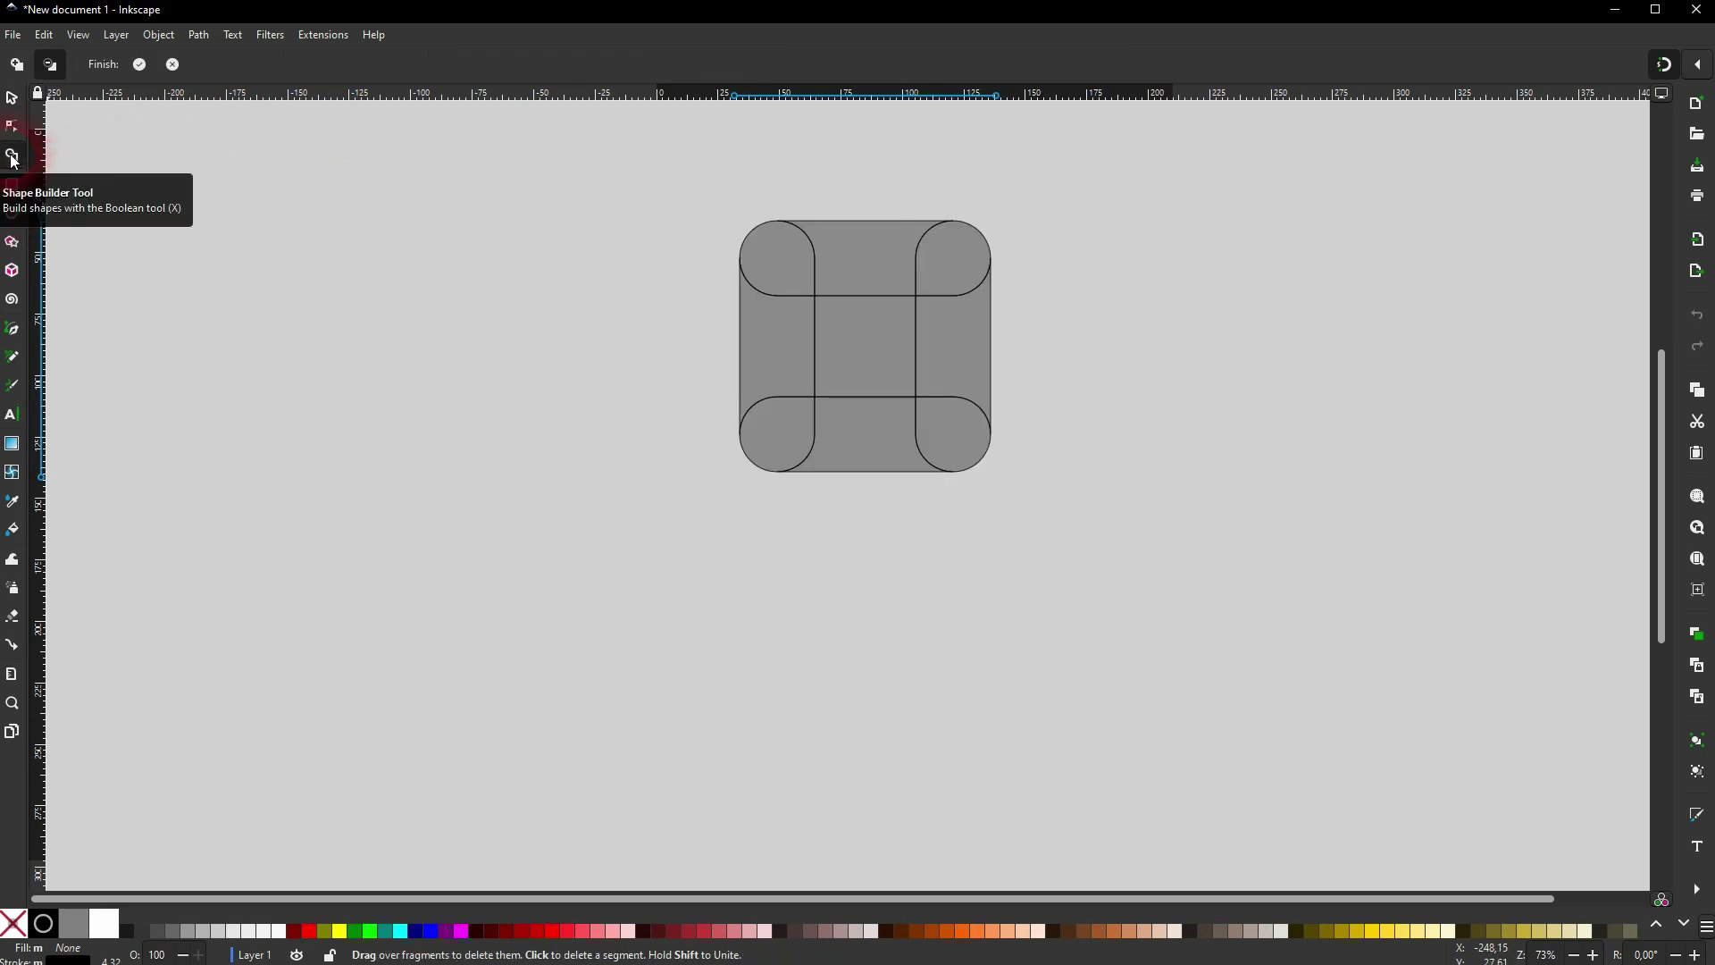
pyautogui.click(18, 66)
pyautogui.click(863, 347)
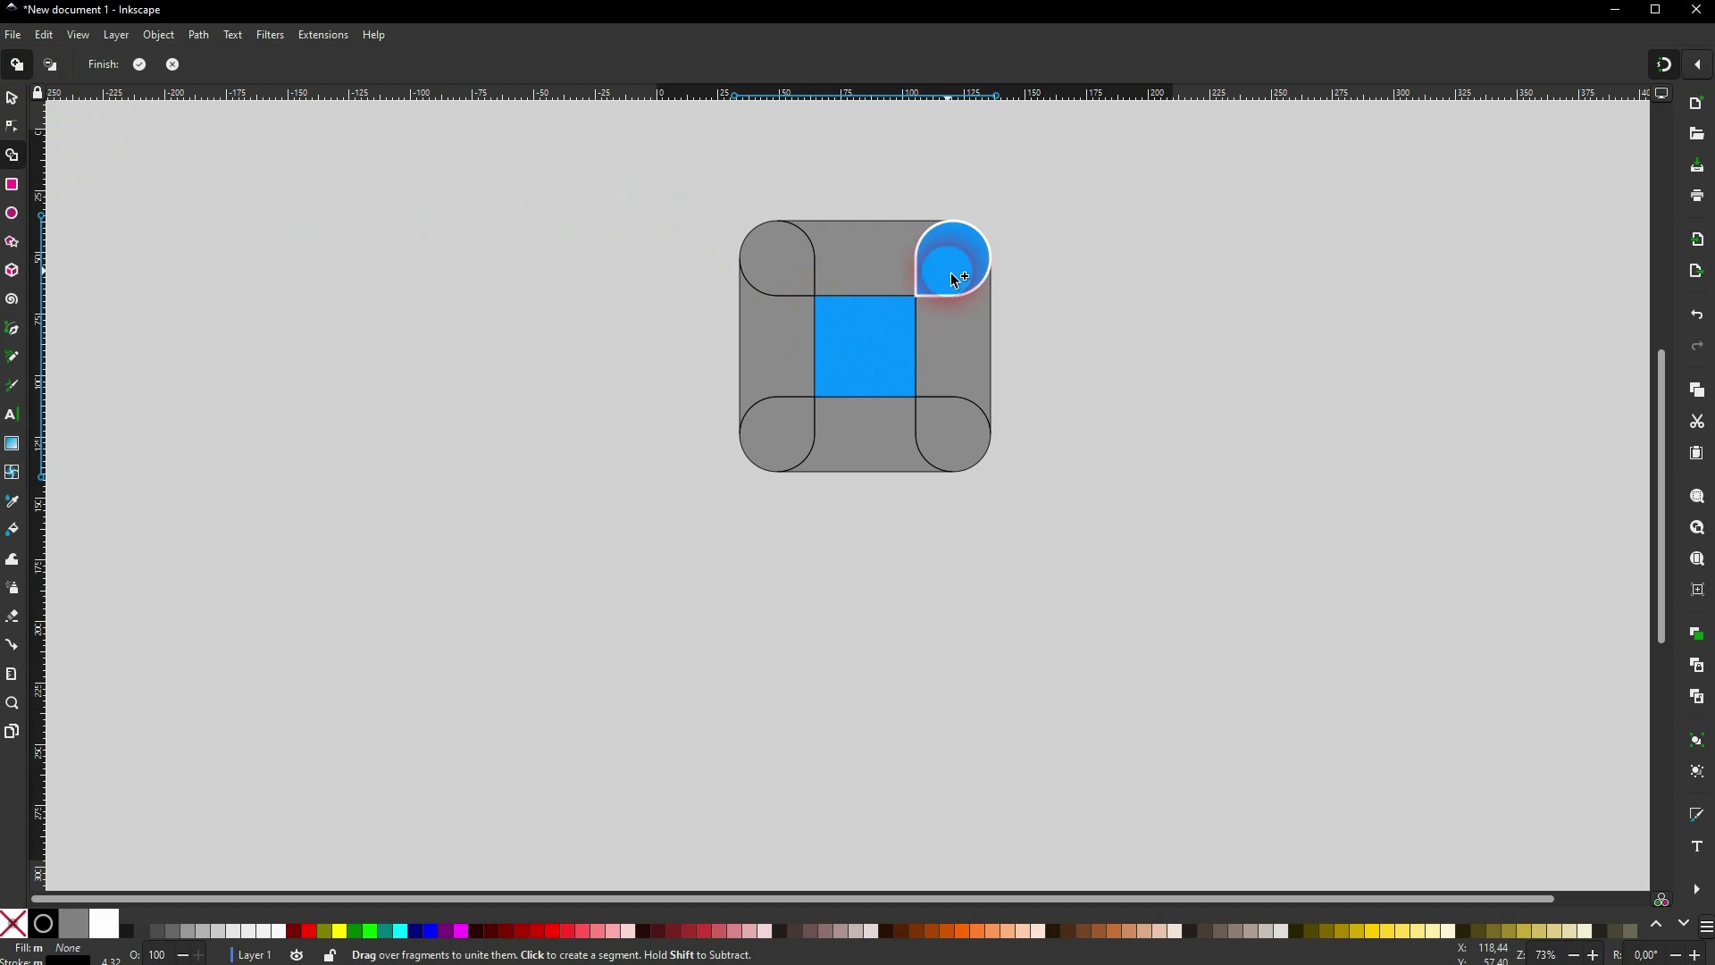
pyautogui.click(754, 261)
pyautogui.click(783, 406)
pyautogui.click(972, 452)
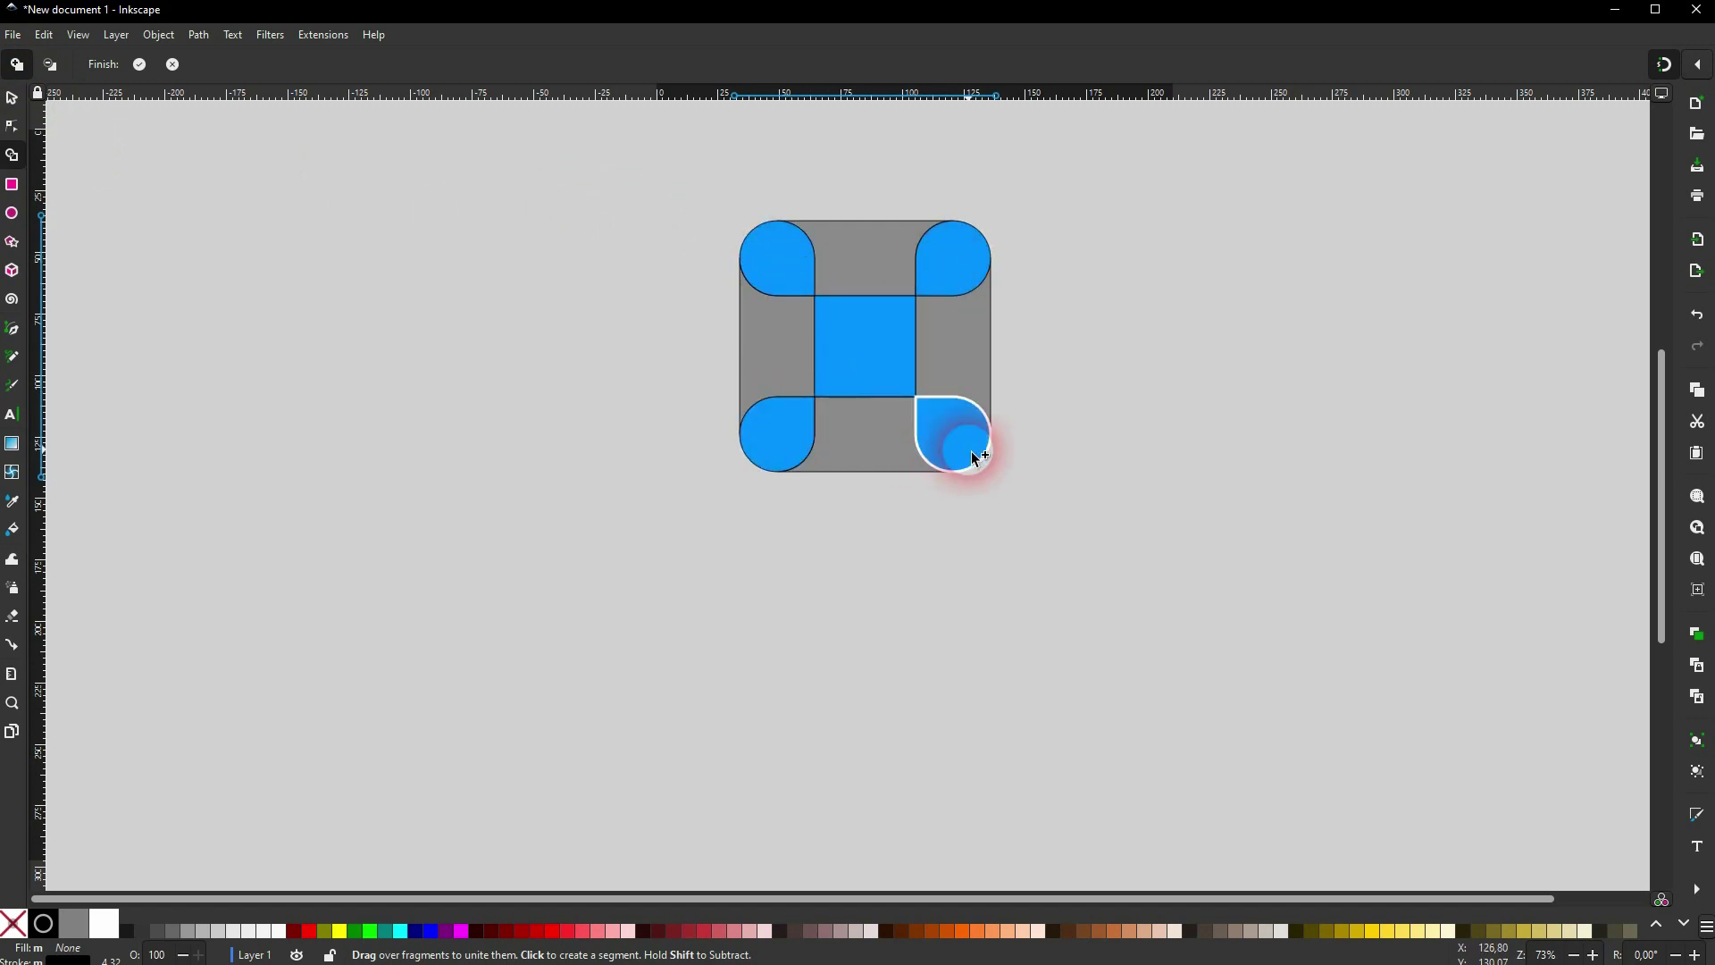
# - Switch to Delete mode and remove the connecting side fragments
pyautogui.click(62, 70)
pyautogui.click(789, 350)
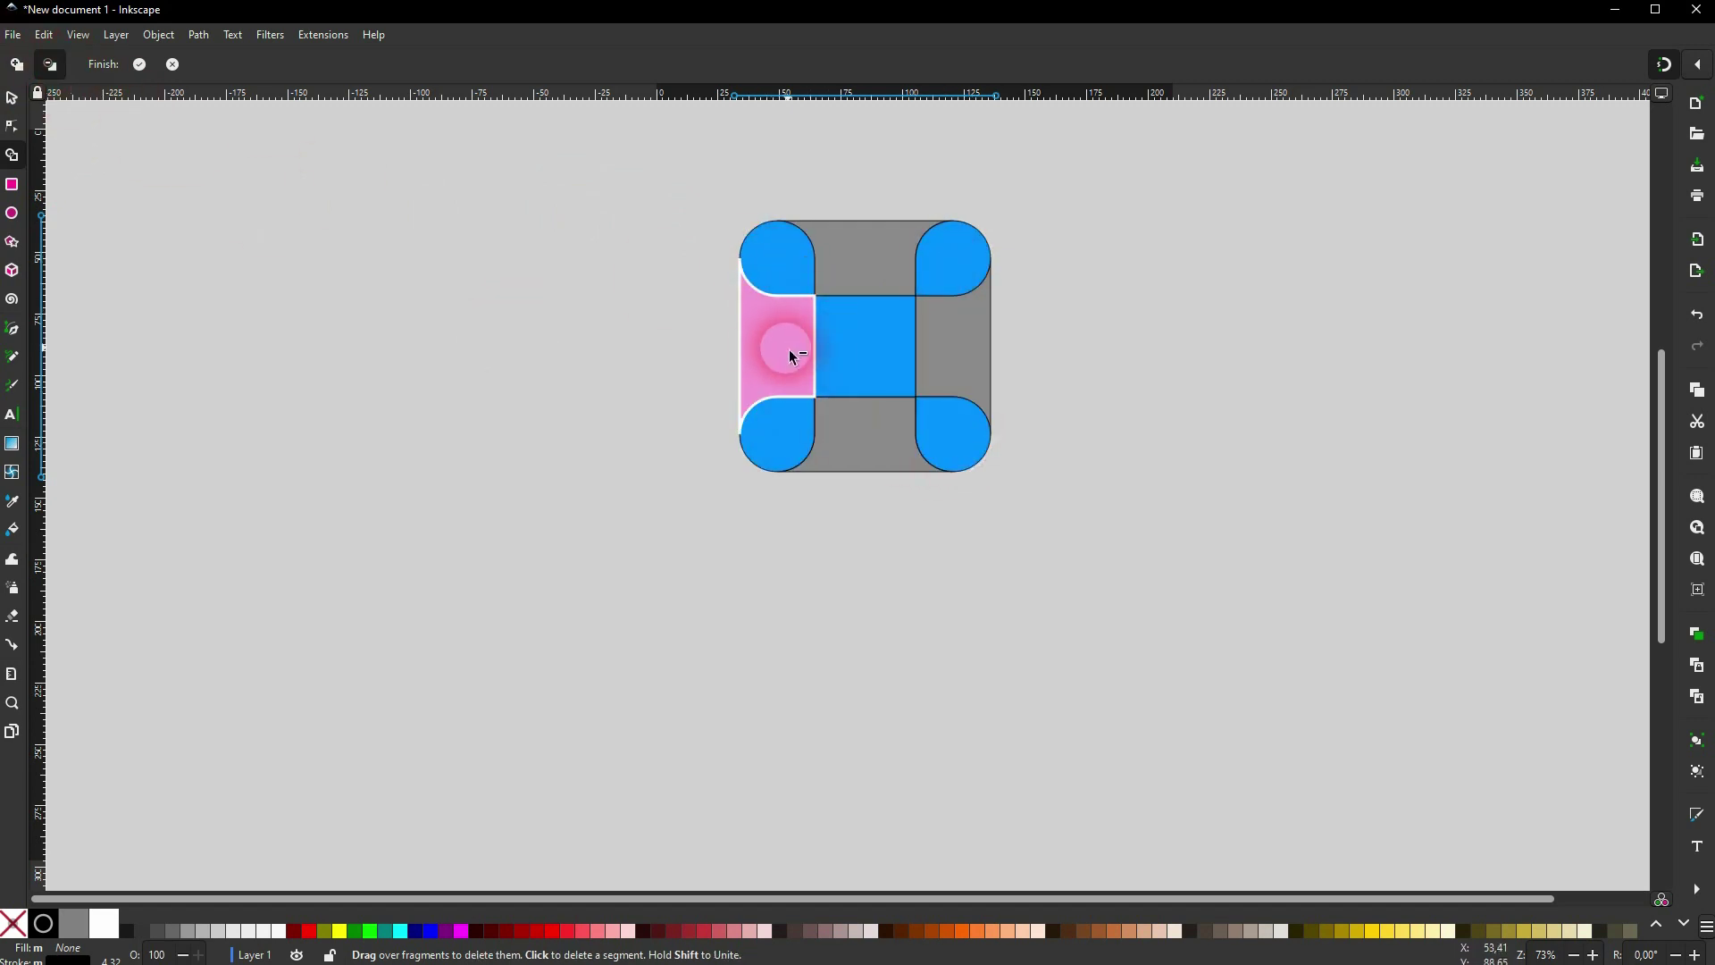
pyautogui.click(218, 179)
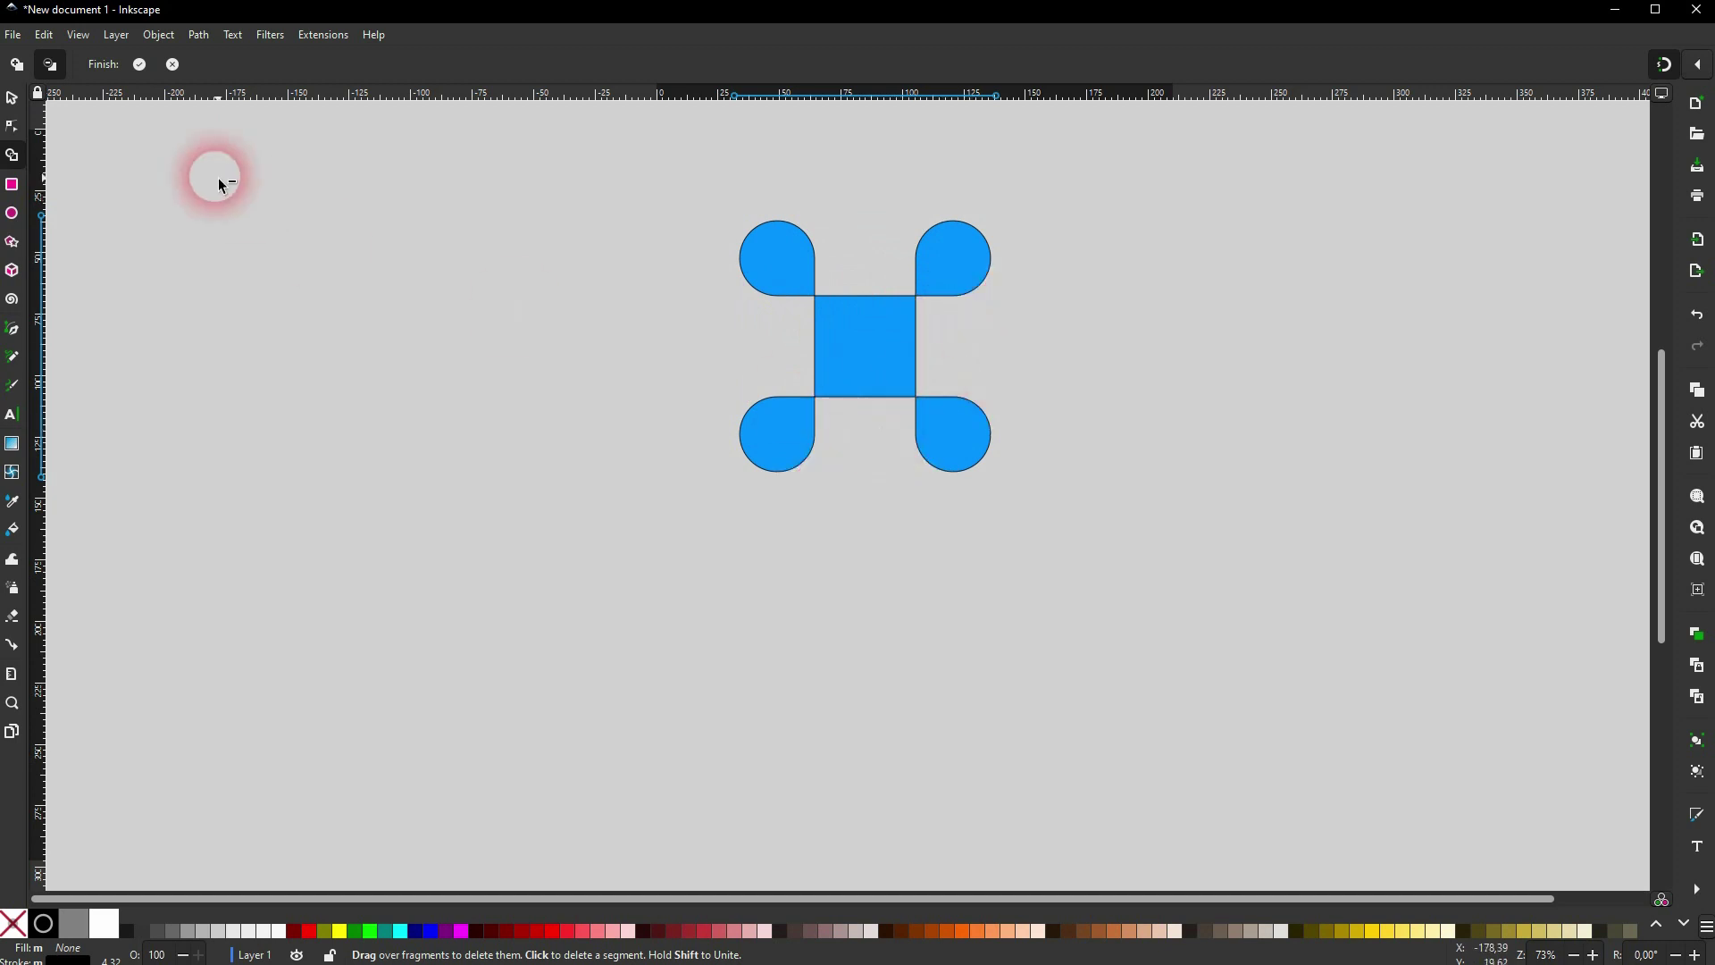
# - Apply the command-key shape and move its five paths down and right toward the page centre
pyautogui.click(141, 66)
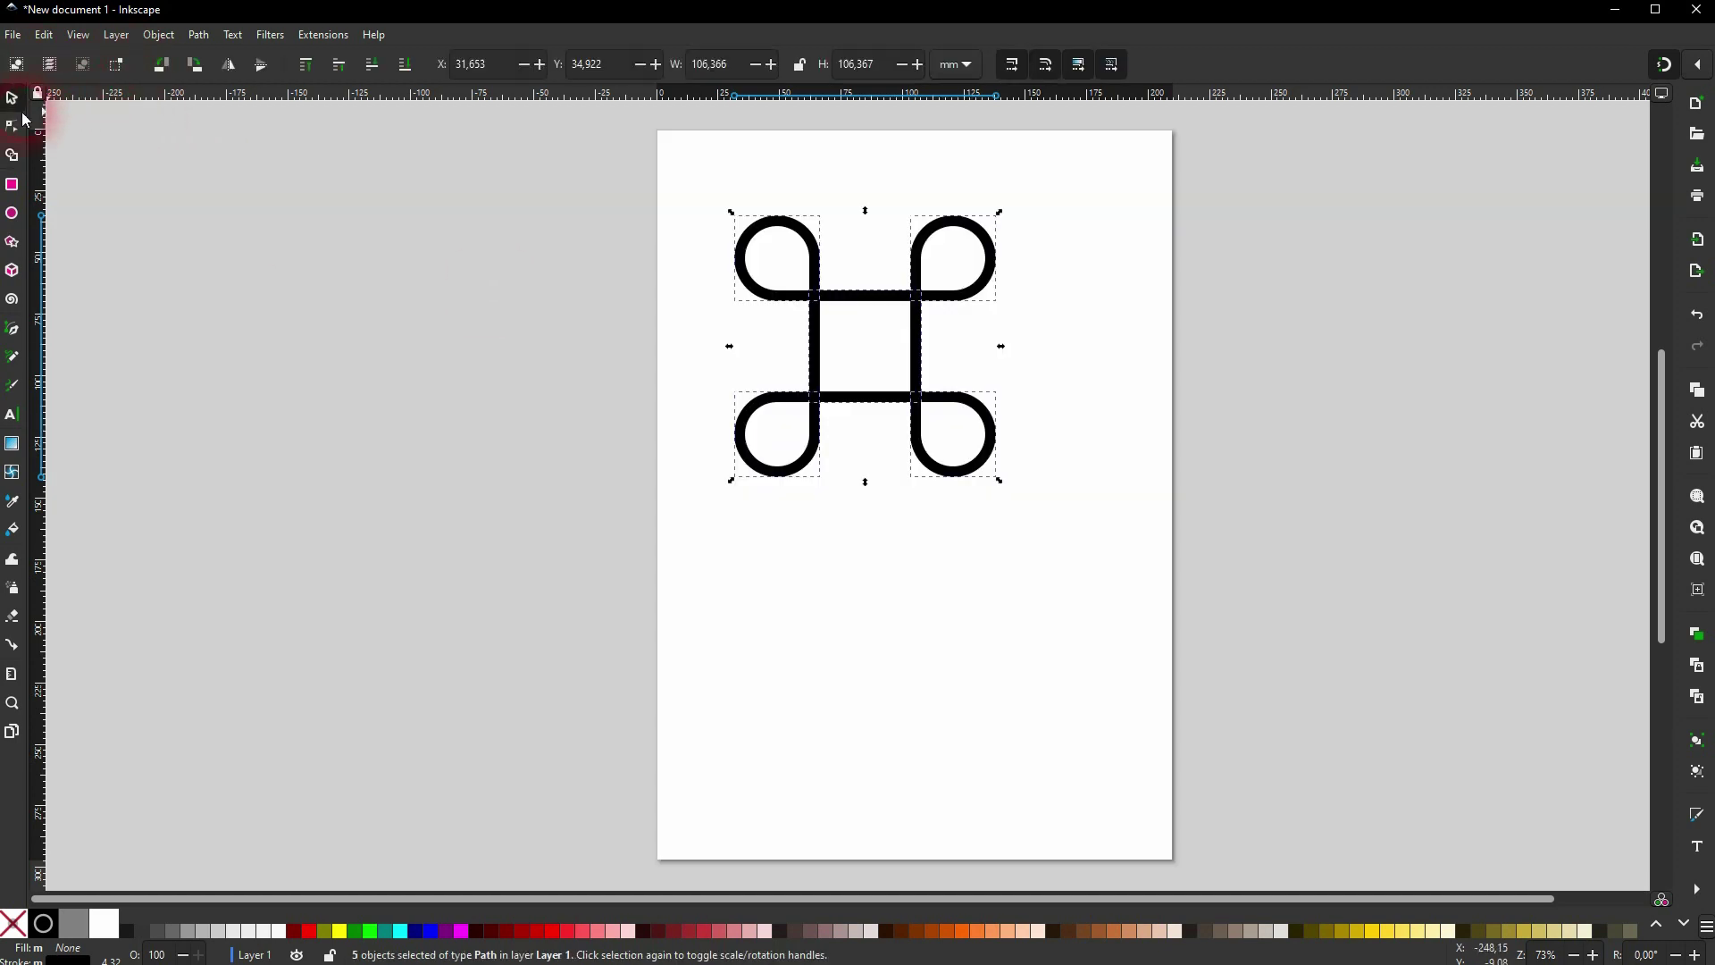
pyautogui.click(688, 547)
pyautogui.moveTo(566, 546); pyautogui.dragTo(1059, 242)
pyautogui.moveTo(925, 368); pyautogui.dragTo(985, 491)
pyautogui.click(1067, 479)
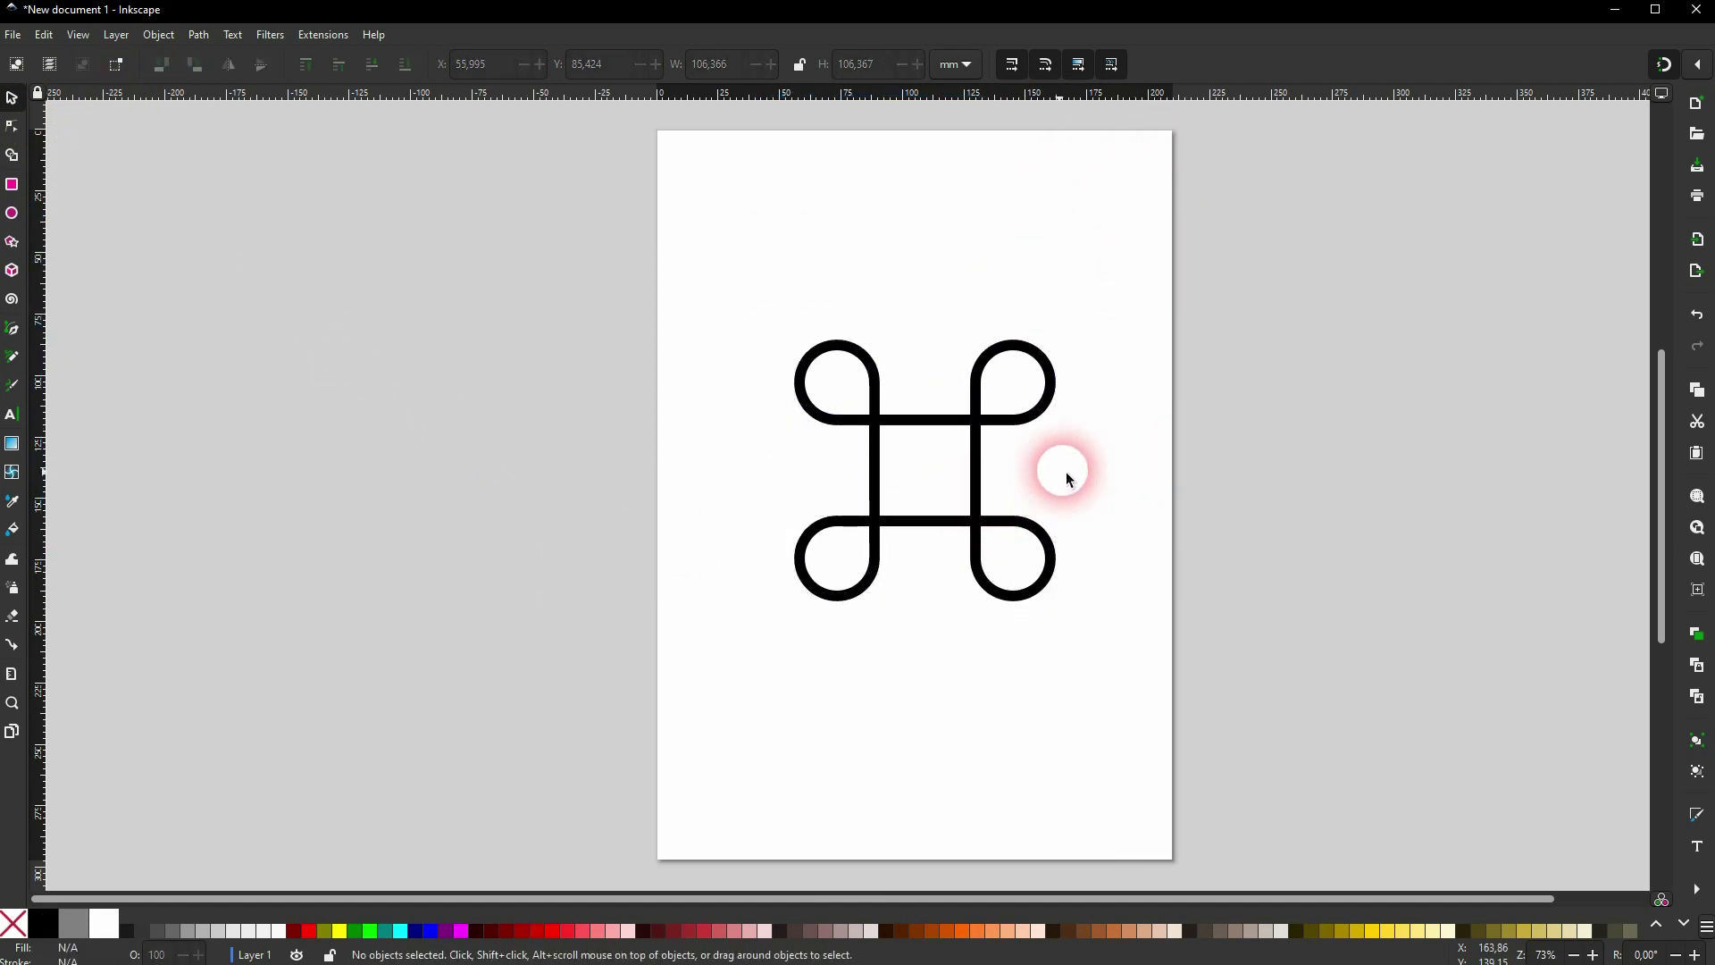